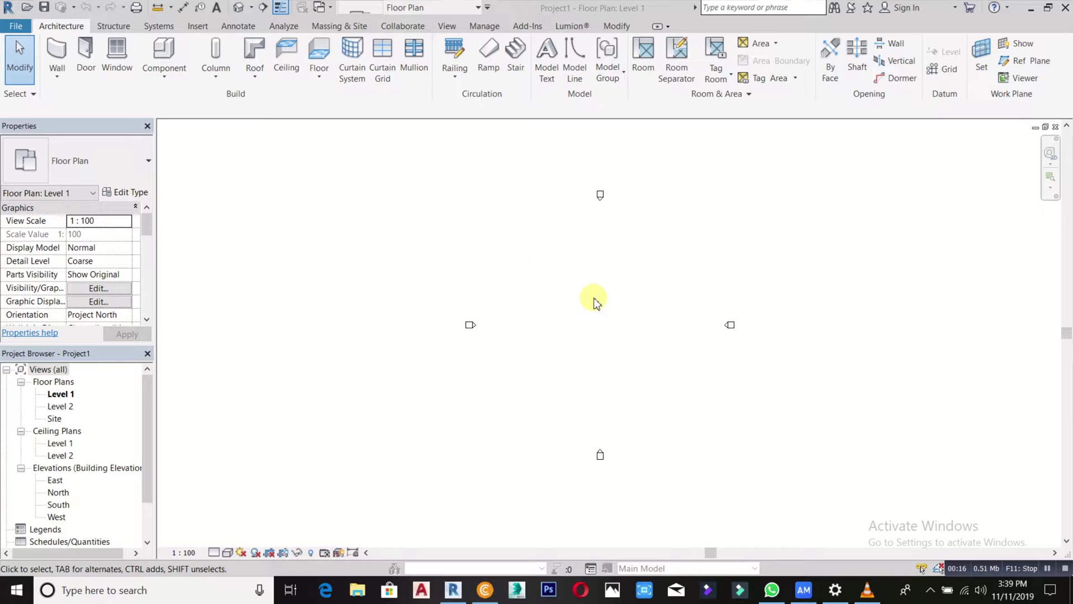
# Step: Zoom into the empty Level 1 floor plan
pyautogui.scroll(1, 627, 299)
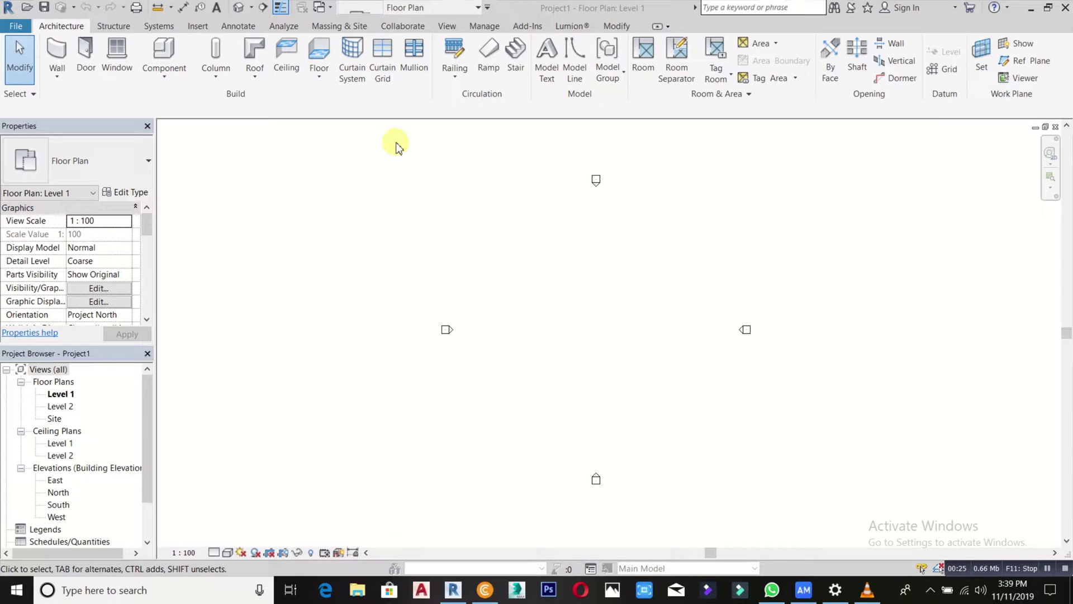
# Step: Start a new in-place mass from Massing & Site and name it DOME
pyautogui.click(357, 27)
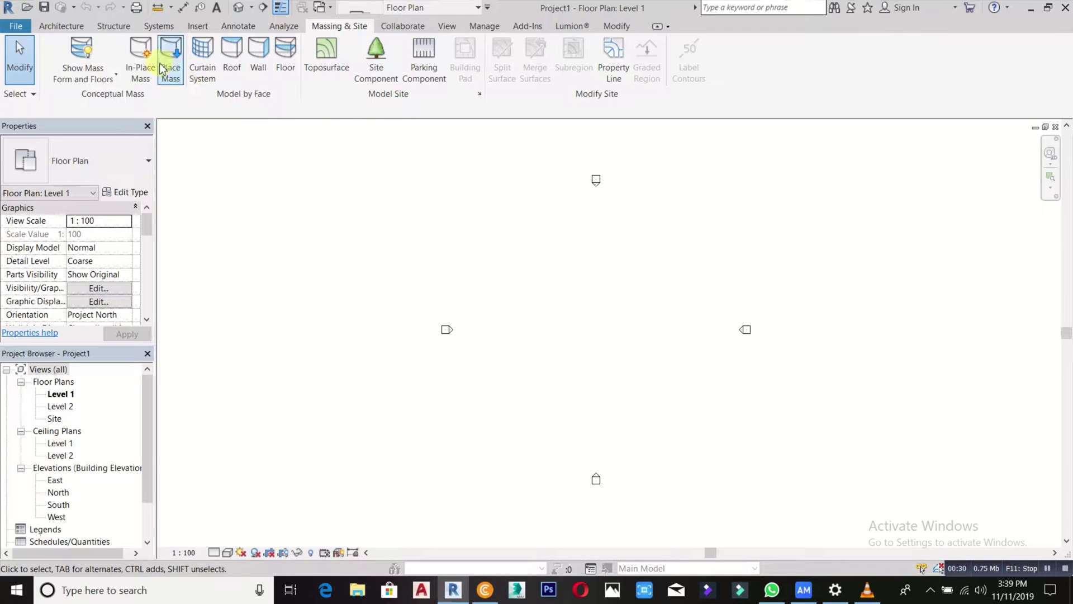
pyautogui.click(142, 63)
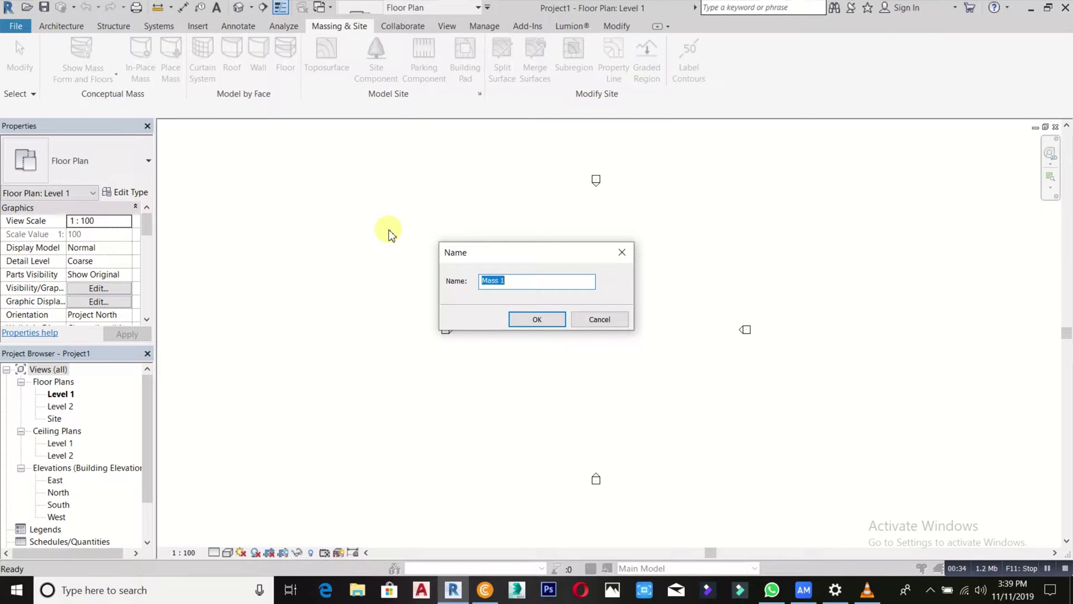
pyautogui.write('do')
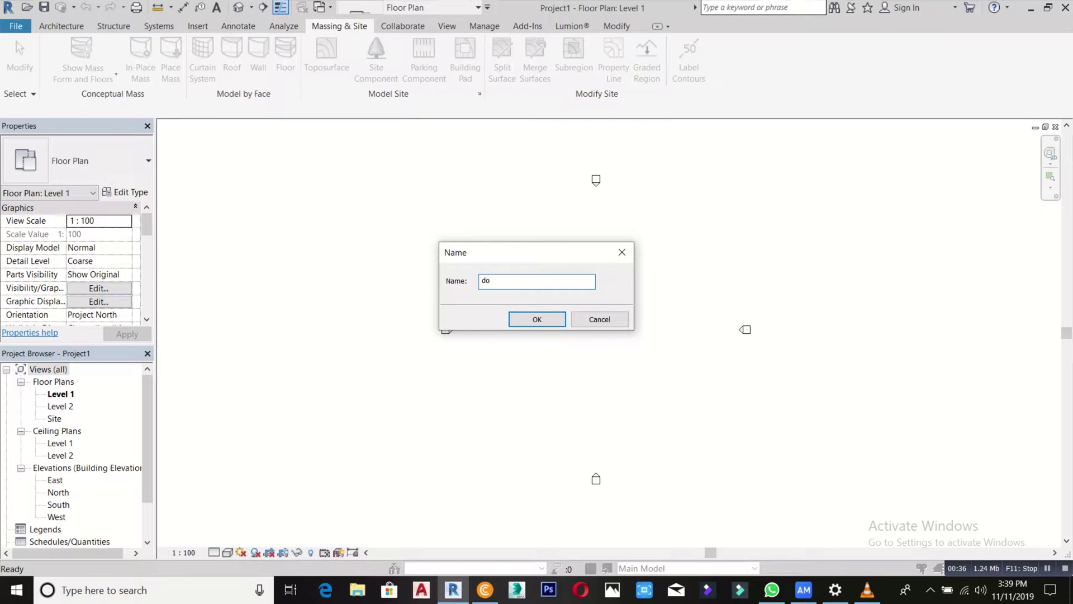
pyautogui.press('BackSpace')
pyautogui.press('BackSpace')
pyautogui.write('D')
# Step: Confirm the DOME name and draw a circle of radius 8000 on Level 1
pyautogui.click(560, 317)
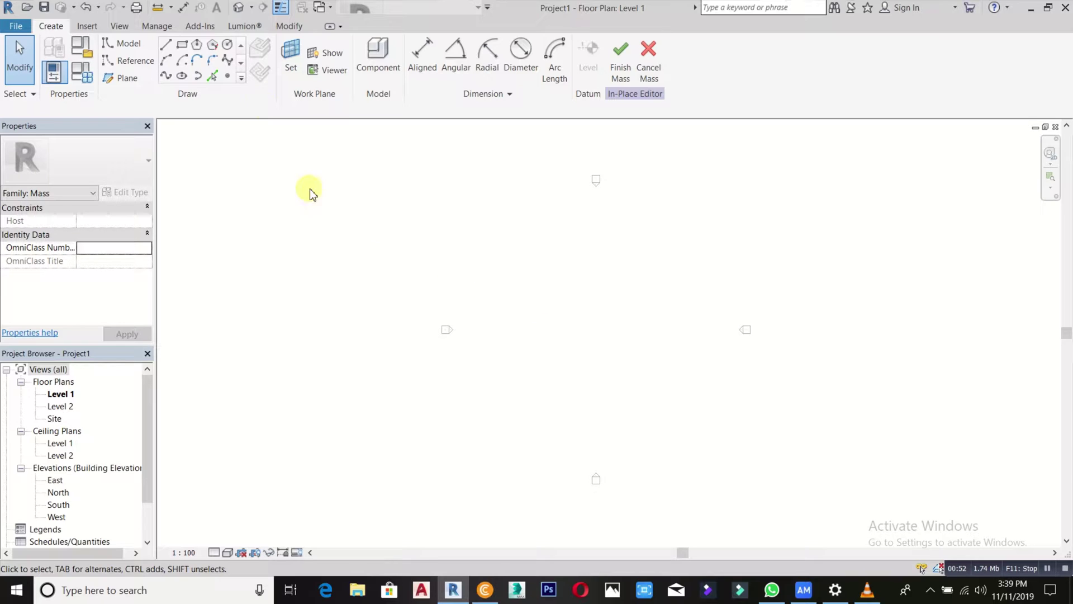
pyautogui.click(227, 47)
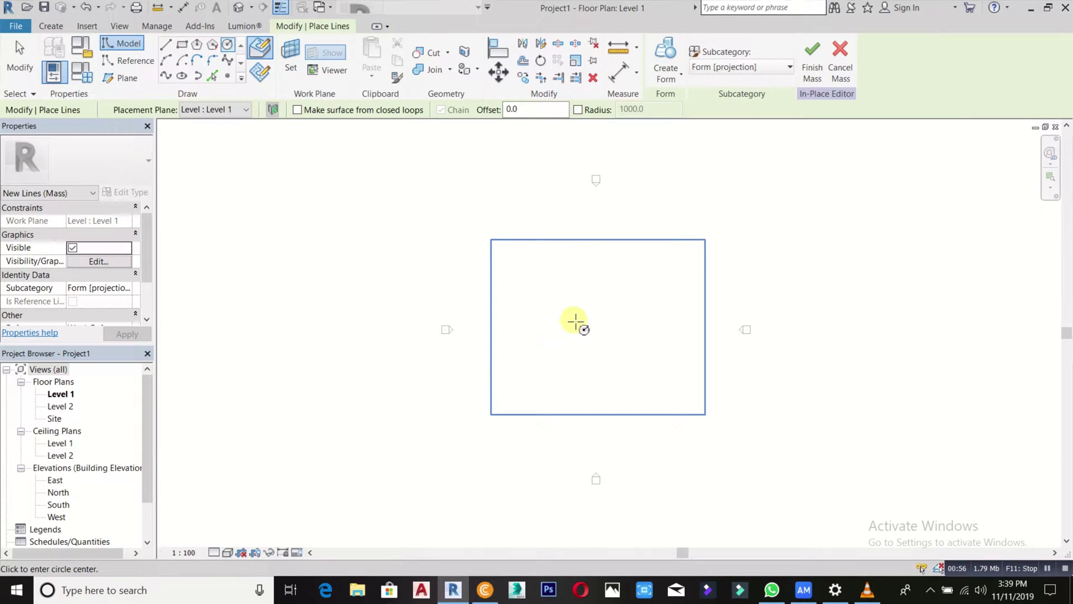
pyautogui.click(585, 313)
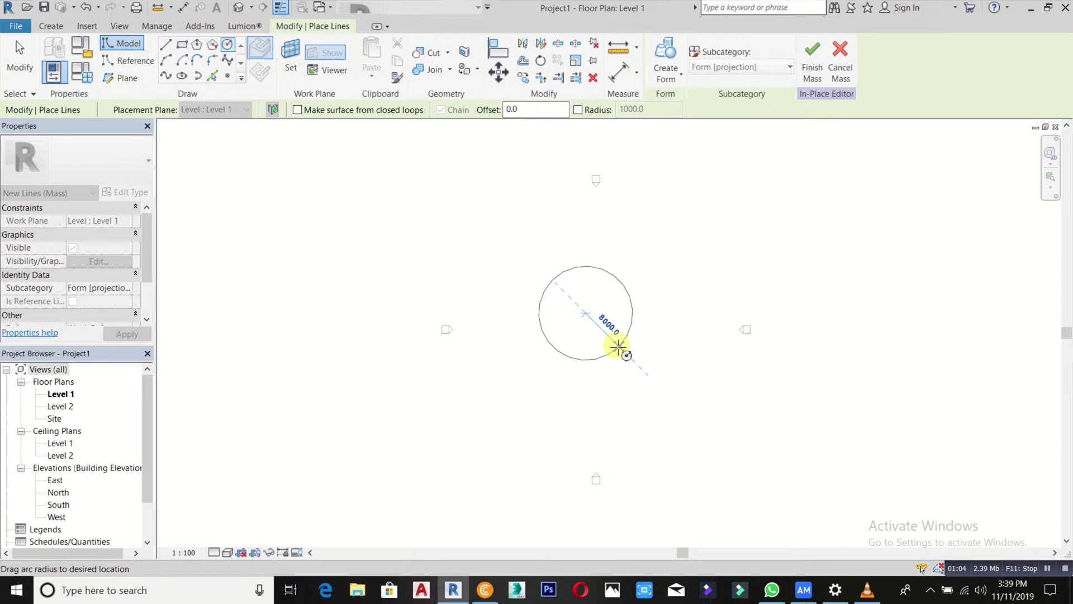
pyautogui.click(617, 347)
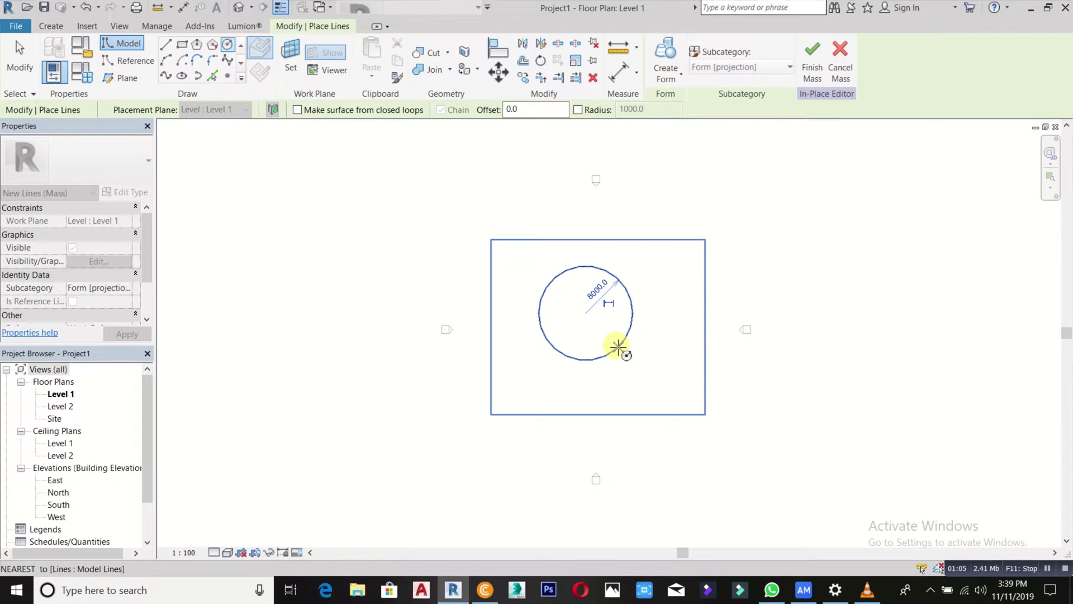
# Step: Create a solid form from the circle using the revolved sphere option
pyautogui.click(680, 82)
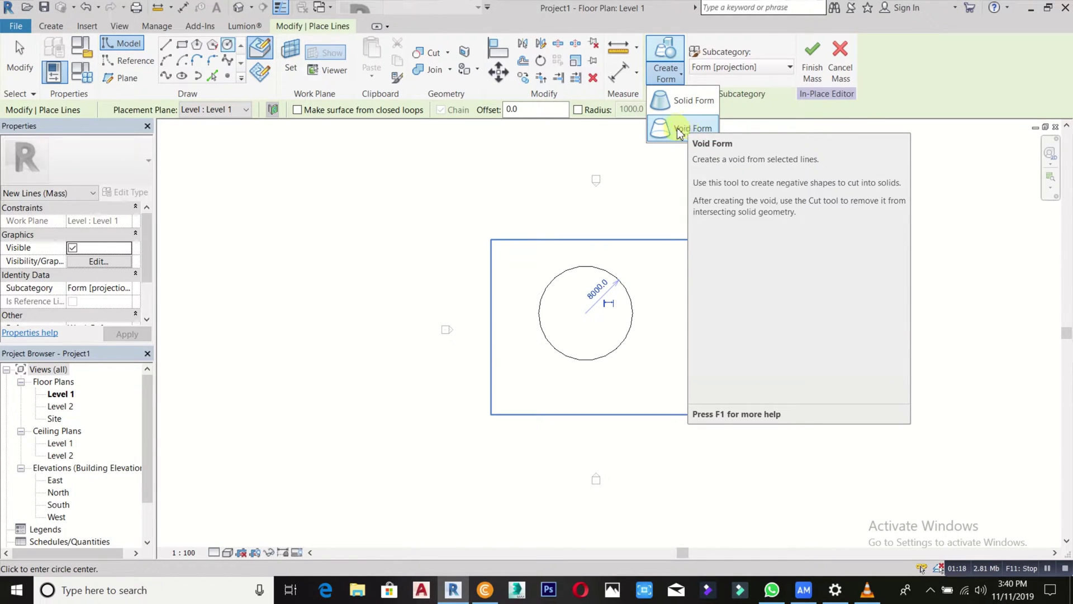
pyautogui.click(687, 101)
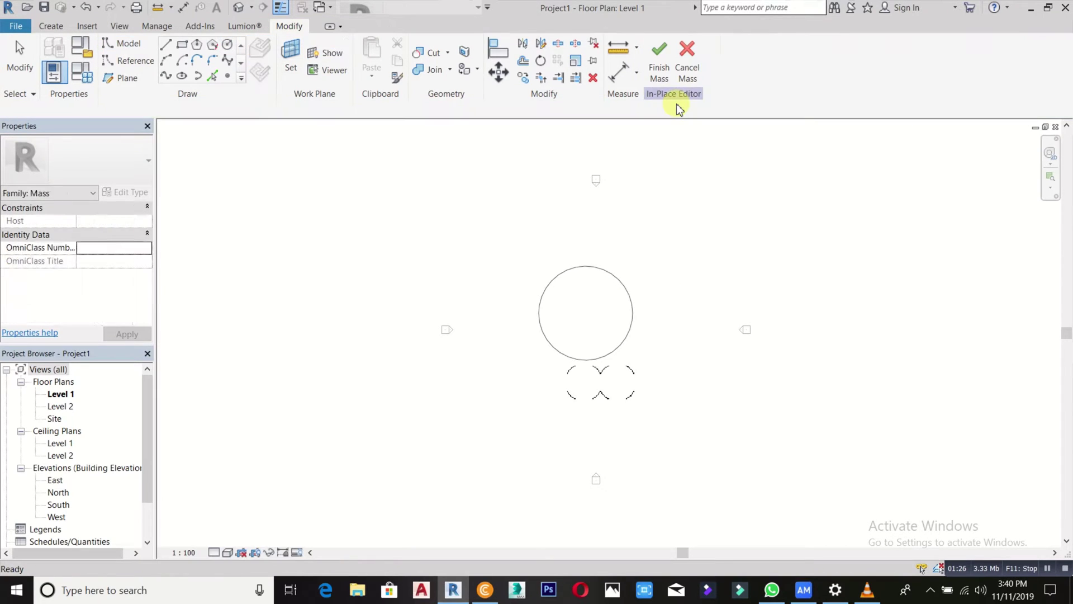
pyautogui.click(622, 378)
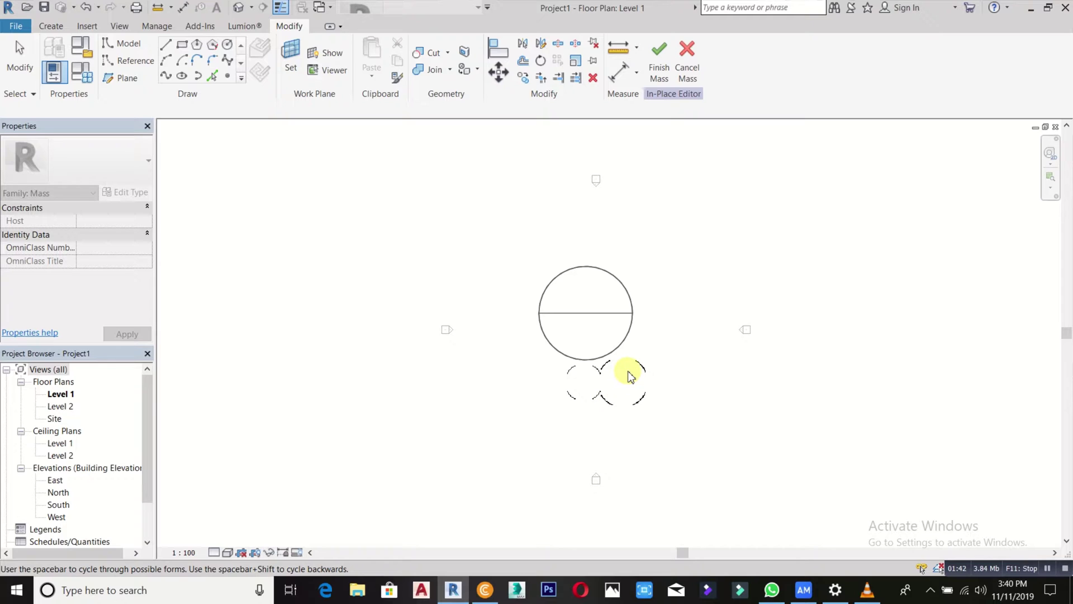
pyautogui.click(630, 375)
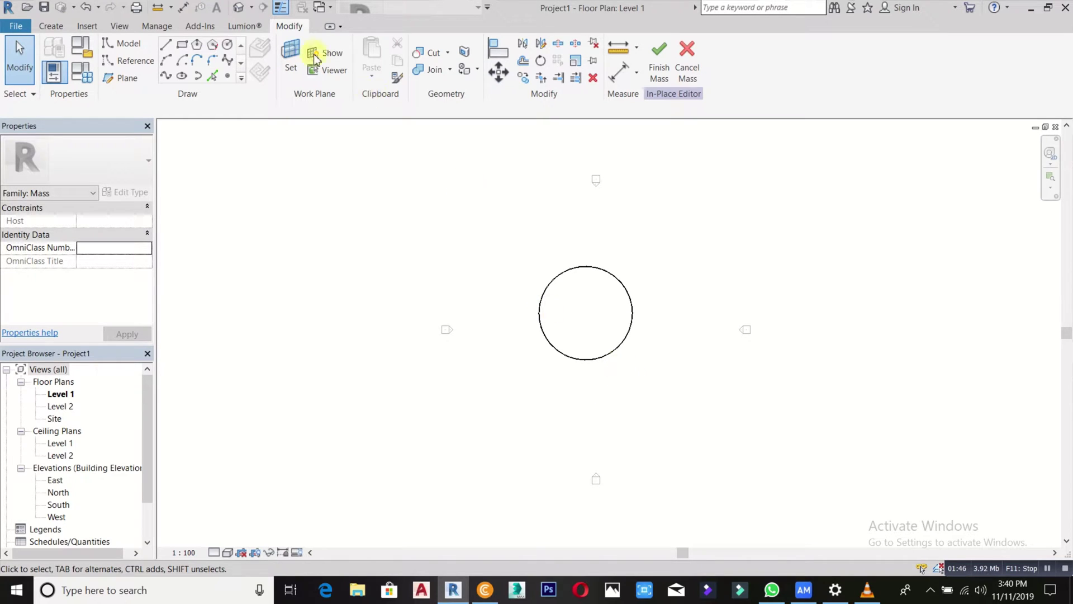
# Step: Show the sphere in the default 3D view with Shaded style and orbit around it
pyautogui.click(241, 8)
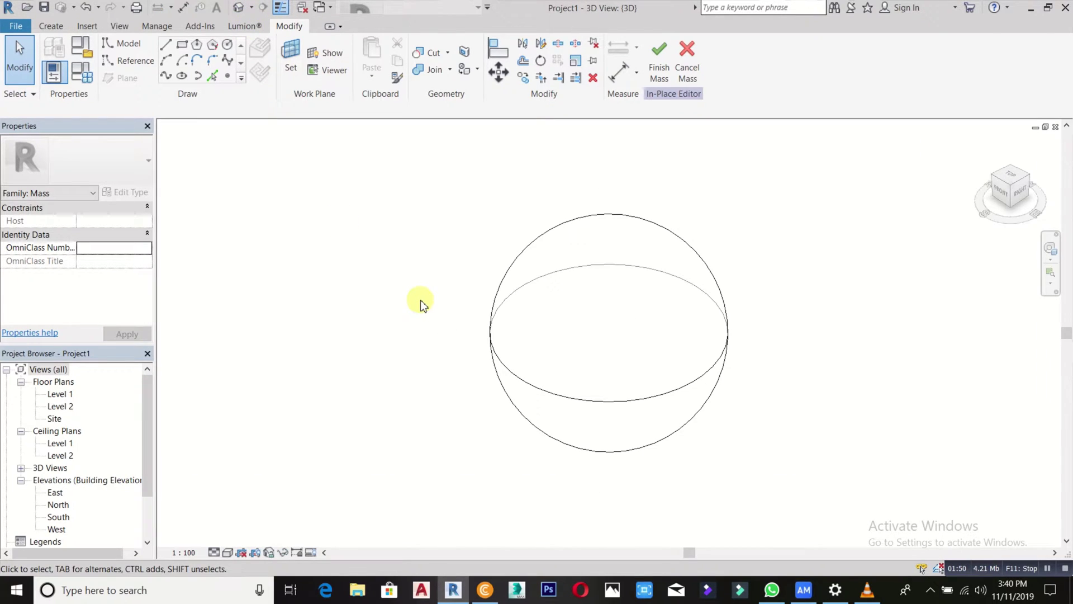
pyautogui.press('s')
pyautogui.press('d')
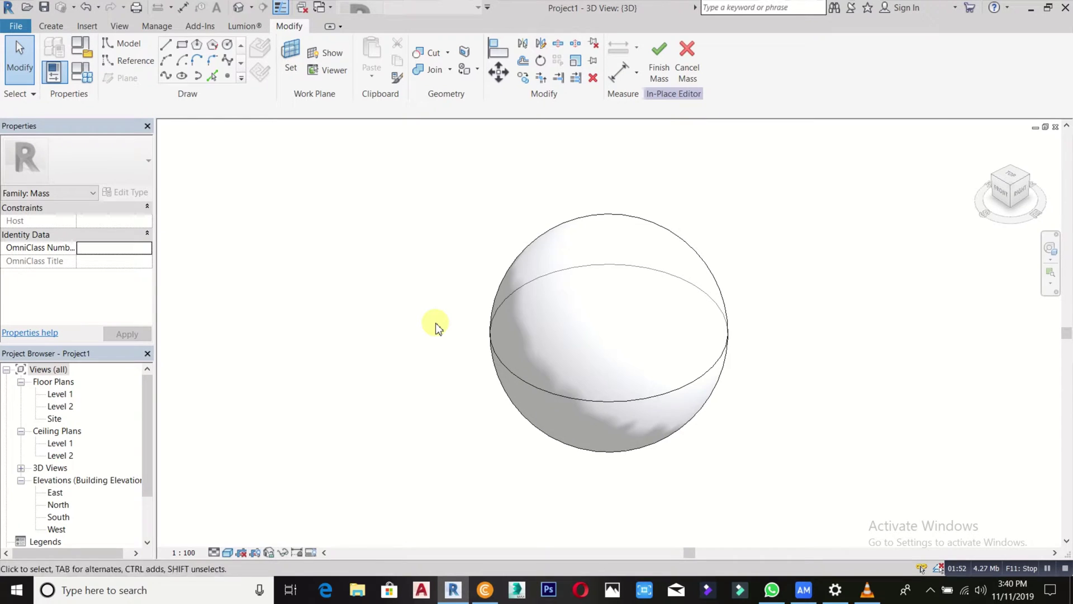
pyautogui.moveTo(499, 382)
pyautogui.keyDown('shift'); pyautogui.mouseDown(button='middle')
pyautogui.moveTo(709, 395)
pyautogui.moveTo(619, 425)
pyautogui.moveTo(536, 400)
pyautogui.moveTo(520, 371)
pyautogui.moveTo(522, 335)
pyautogui.moveTo(712, 383)
pyautogui.moveTo(670, 412)
pyautogui.moveTo(617, 423)
pyautogui.moveTo(565, 313)
pyautogui.moveTo(565, 275)
pyautogui.moveTo(496, 314)
pyautogui.moveTo(659, 335)
pyautogui.moveTo(697, 427)
pyautogui.moveTo(688, 421)
pyautogui.mouseUp(button='middle'); pyautogui.keyUp('shift')
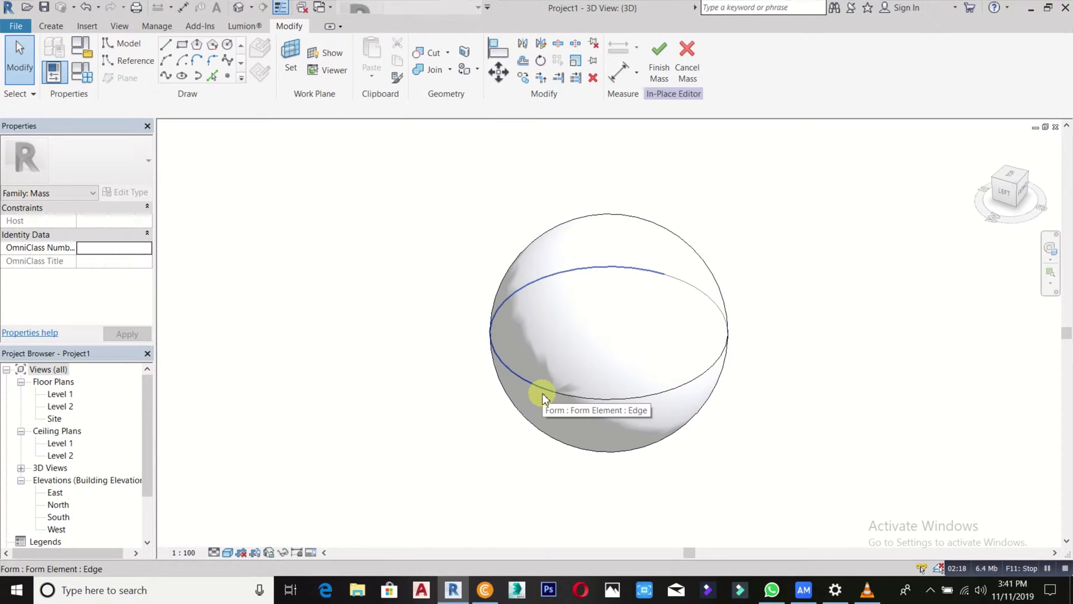
# Step: Select the sphere, view it from Top, and edit its revolve profile
pyautogui.click(598, 404)
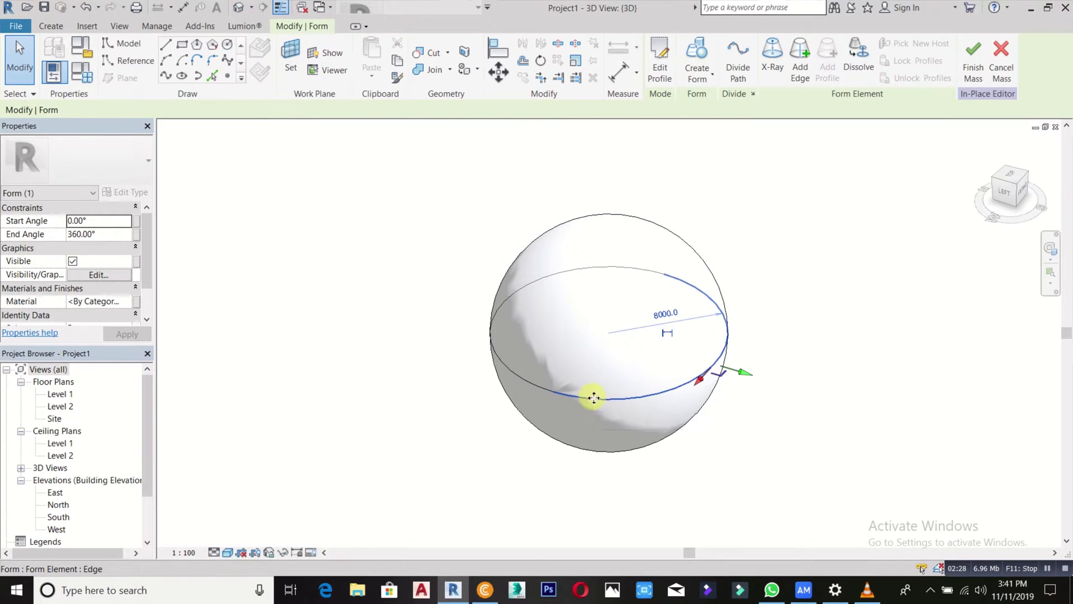
pyautogui.click(1010, 180)
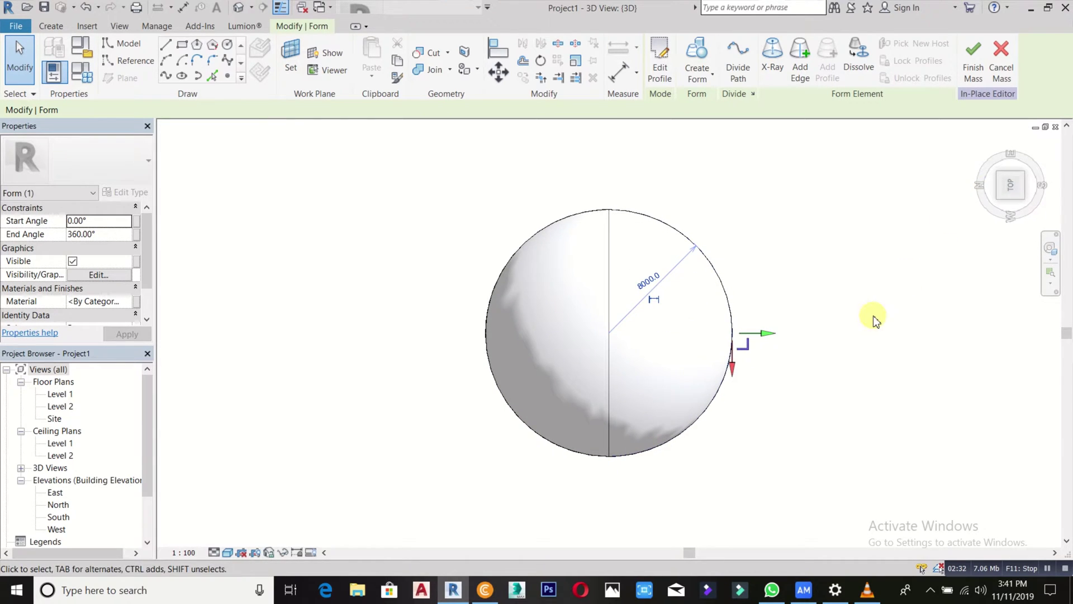
pyautogui.click(660, 78)
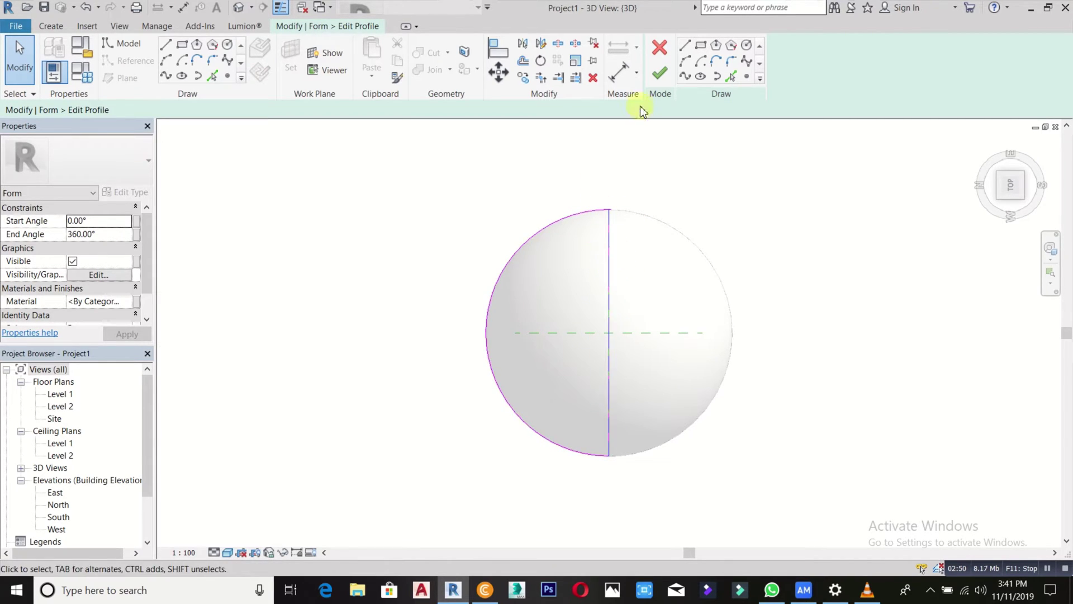
# Step: Shorten the profile's axis line to the centre and draw a radius line from the left edge
pyautogui.click(609, 307)
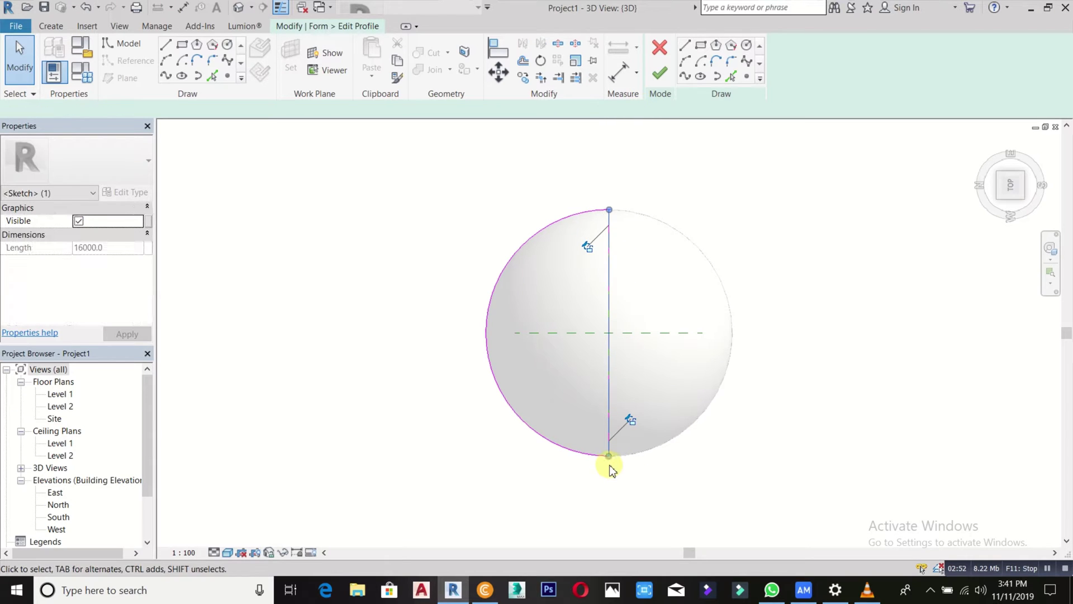
pyautogui.moveTo(609, 458); pyautogui.dragTo(609, 333)
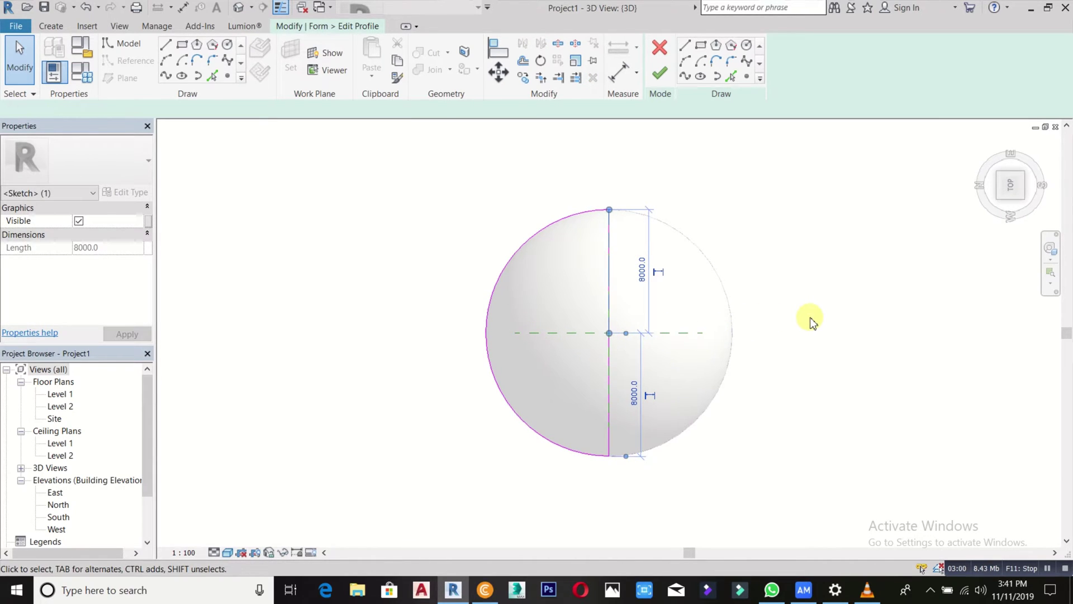
pyautogui.click(620, 337)
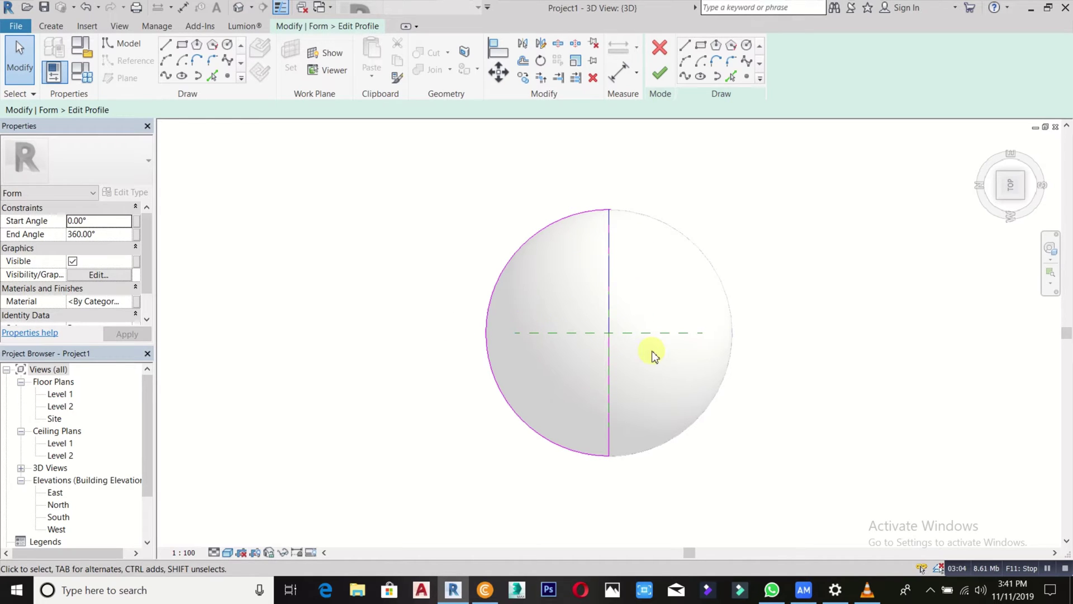
pyautogui.click(686, 47)
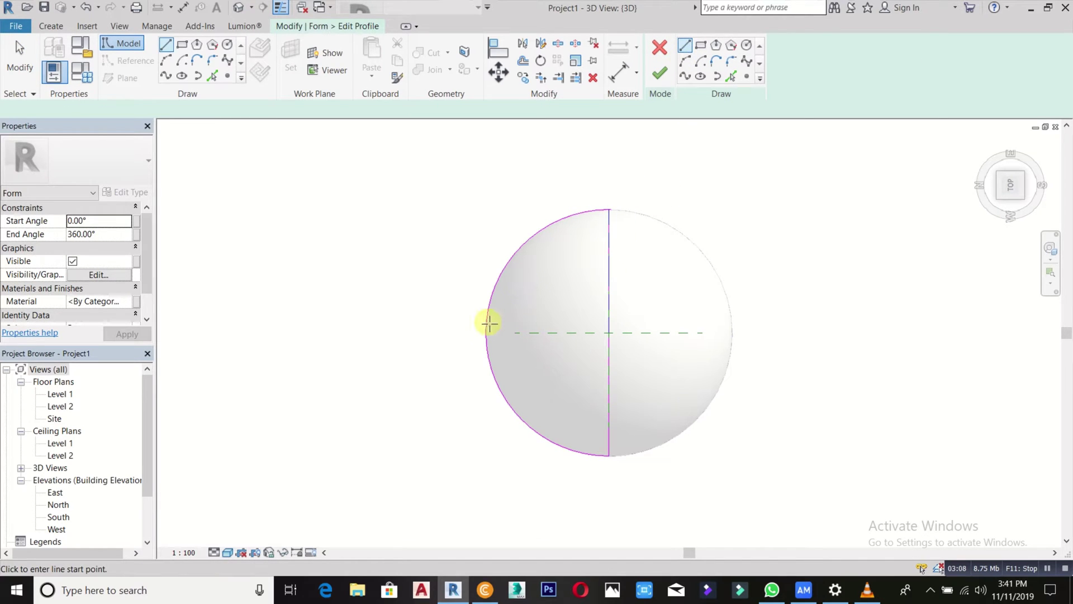
pyautogui.click(486, 332)
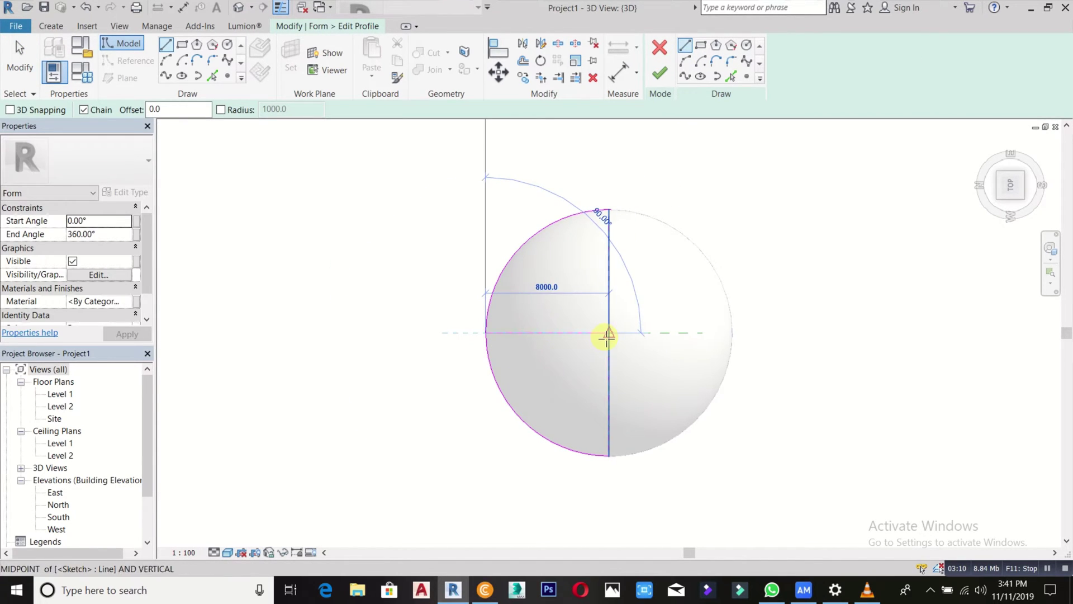
pyautogui.click(606, 336)
pyautogui.press('Escape')
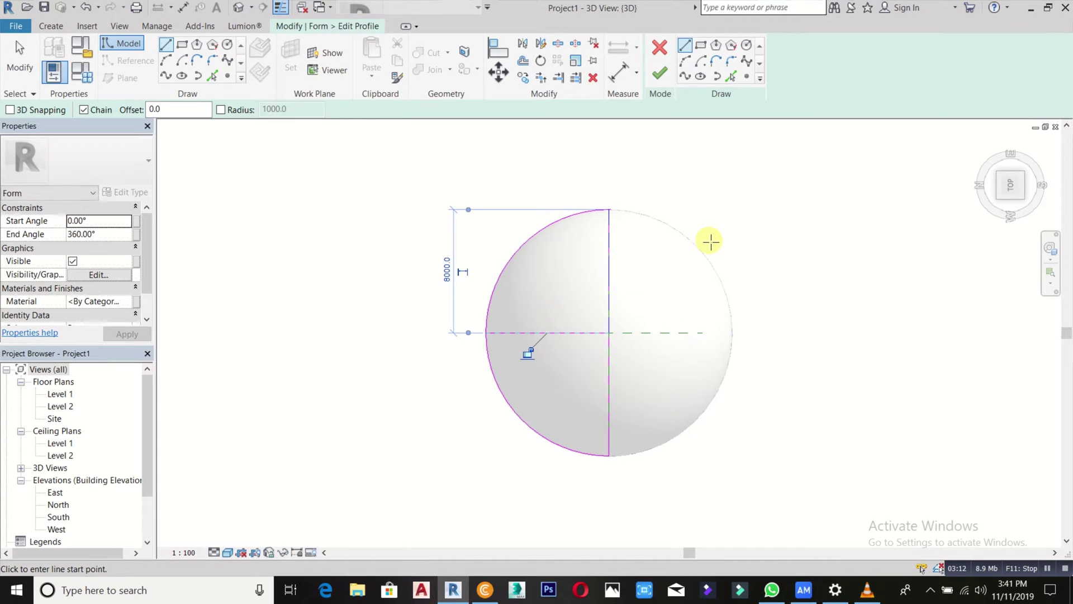
# Step: Trim the arc and axis line to a quarter-circle profile and finish the half-sphere
pyautogui.click(557, 79)
pyautogui.click(550, 333)
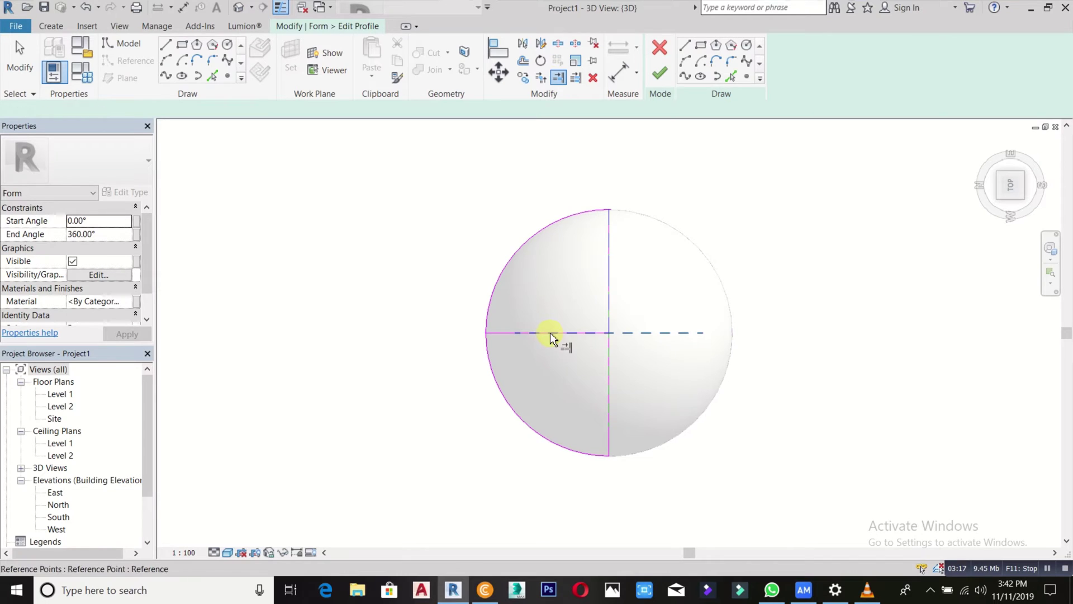
pyautogui.click(493, 300)
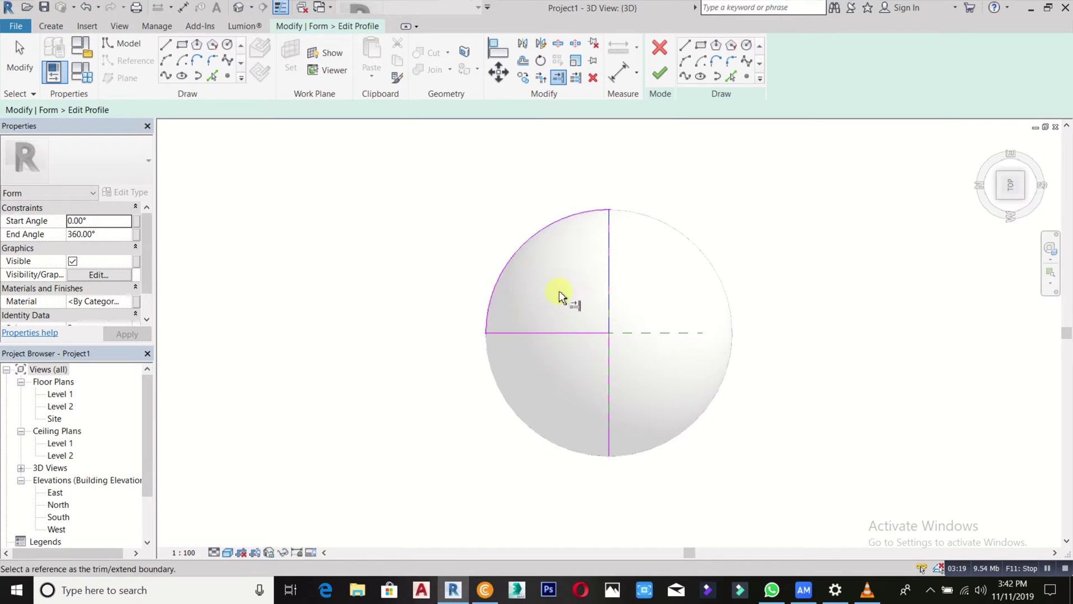
pyautogui.click(592, 334)
pyautogui.click(608, 313)
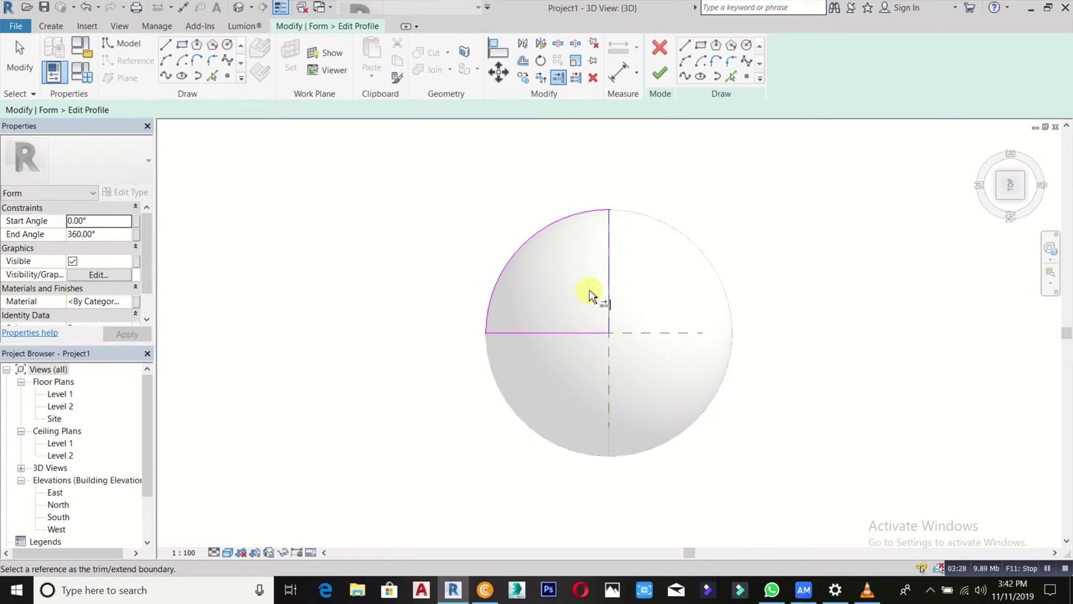
pyautogui.click(659, 75)
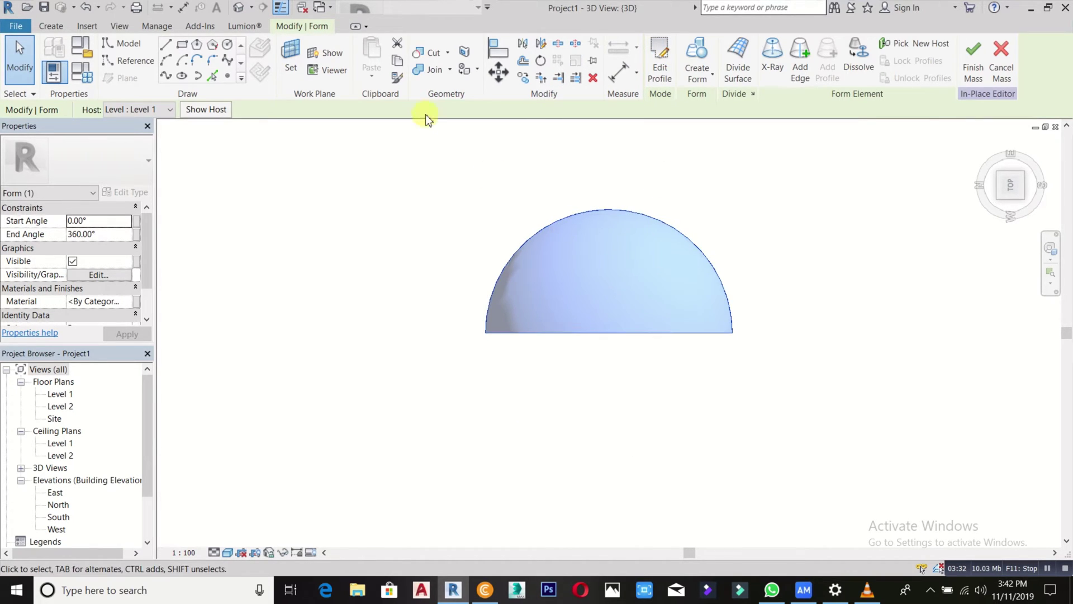
pyautogui.keyDown('shift'); pyautogui.moveTo(785, 349); pyautogui.dragTo(745, 338, button='middle'); pyautogui.keyUp('shift')
pyautogui.scroll(-2, 745, 337)
pyautogui.keyDown('shift'); pyautogui.moveTo(552, 369); pyautogui.dragTo(784, 281, button='middle'); pyautogui.keyUp('shift')
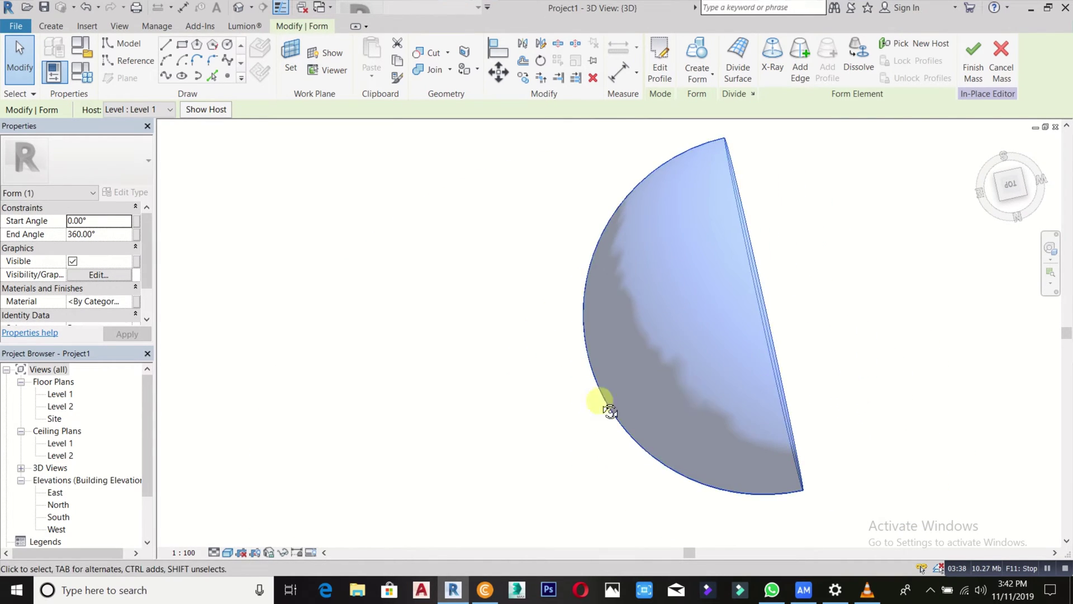
pyautogui.keyDown('shift'); pyautogui.moveTo(603, 407); pyautogui.dragTo(592, 398, button='middle'); pyautogui.keyUp('shift')
pyautogui.scroll(-2, 669, 390)
pyautogui.keyDown('shift'); pyautogui.moveTo(668, 391); pyautogui.dragTo(565, 463, button='middle'); pyautogui.keyUp('shift')
pyautogui.keyDown('shift'); pyautogui.moveTo(747, 297); pyautogui.dragTo(723, 287, button='middle'); pyautogui.keyUp('shift')
pyautogui.click(731, 328)
pyautogui.keyDown('shift'); pyautogui.moveTo(748, 384); pyautogui.dragTo(541, 415, button='middle'); pyautogui.keyUp('shift')
pyautogui.keyDown('shift'); pyautogui.moveTo(576, 372); pyautogui.dragTo(628, 439, button='middle'); pyautogui.keyUp('shift')
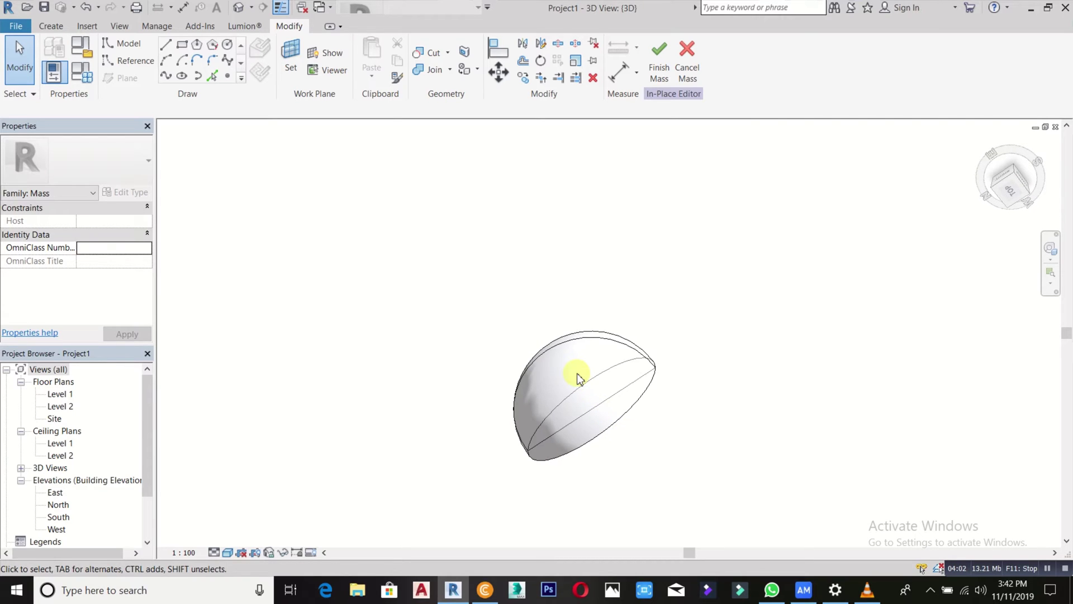
pyautogui.keyDown('shift'); pyautogui.moveTo(587, 358); pyautogui.dragTo(616, 336, button='middle'); pyautogui.keyUp('shift')
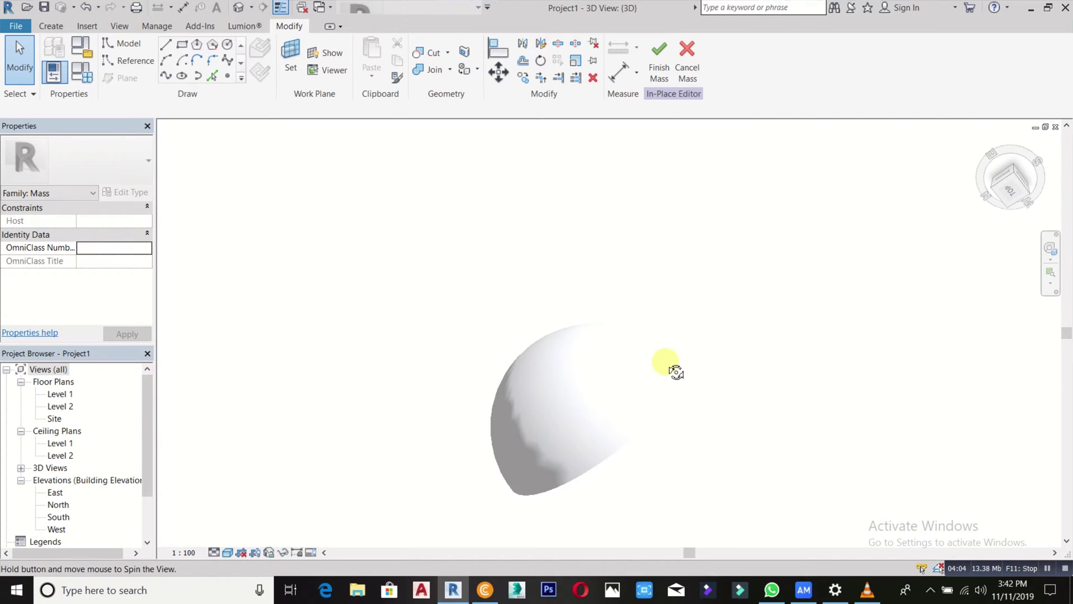
pyautogui.keyDown('shift'); pyautogui.moveTo(675, 369); pyautogui.dragTo(677, 468, button='middle'); pyautogui.keyUp('shift')
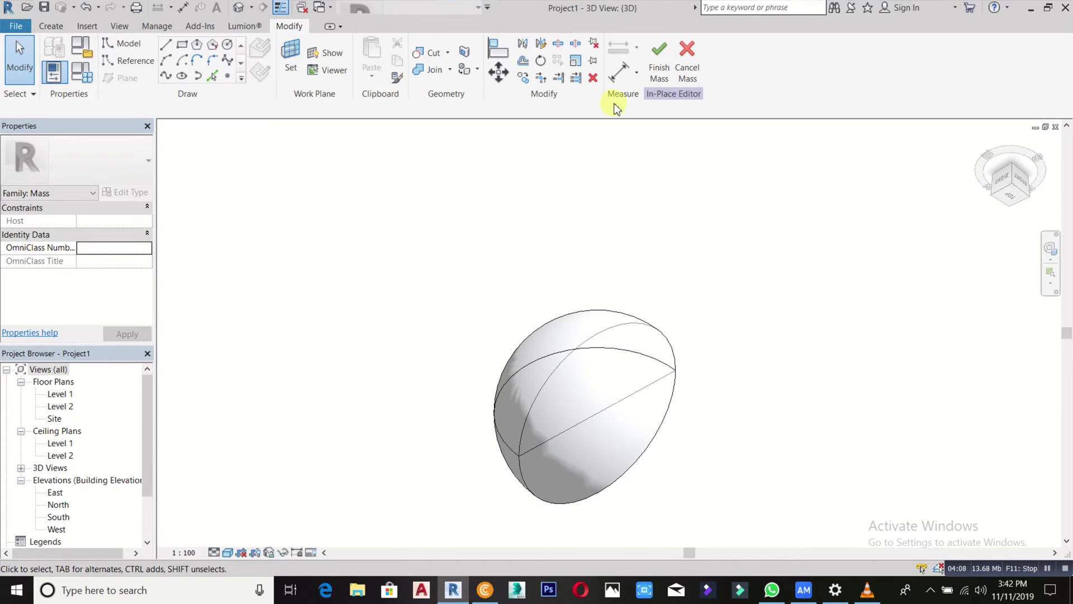
# Step: Finish the DOME mass and create a curtain system on its upper and lower faces
pyautogui.click(649, 64)
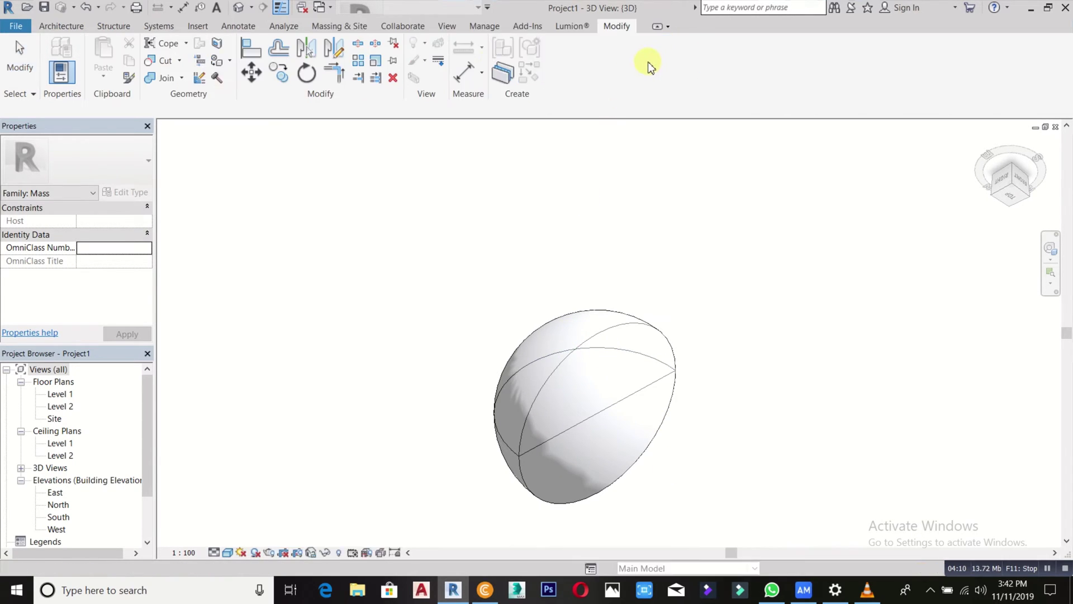
pyautogui.click(551, 374)
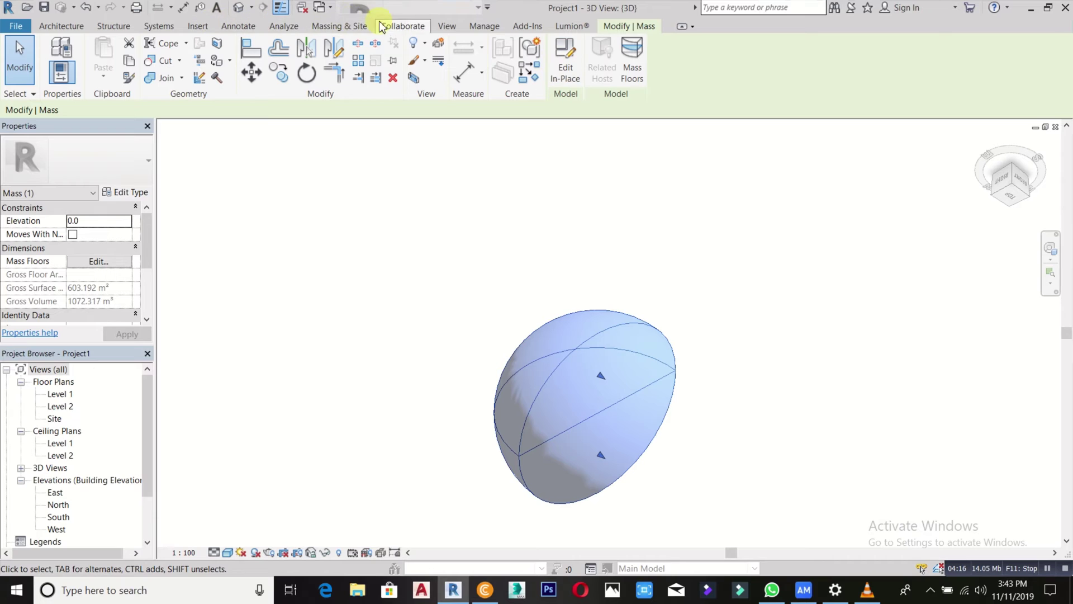
pyautogui.click(358, 28)
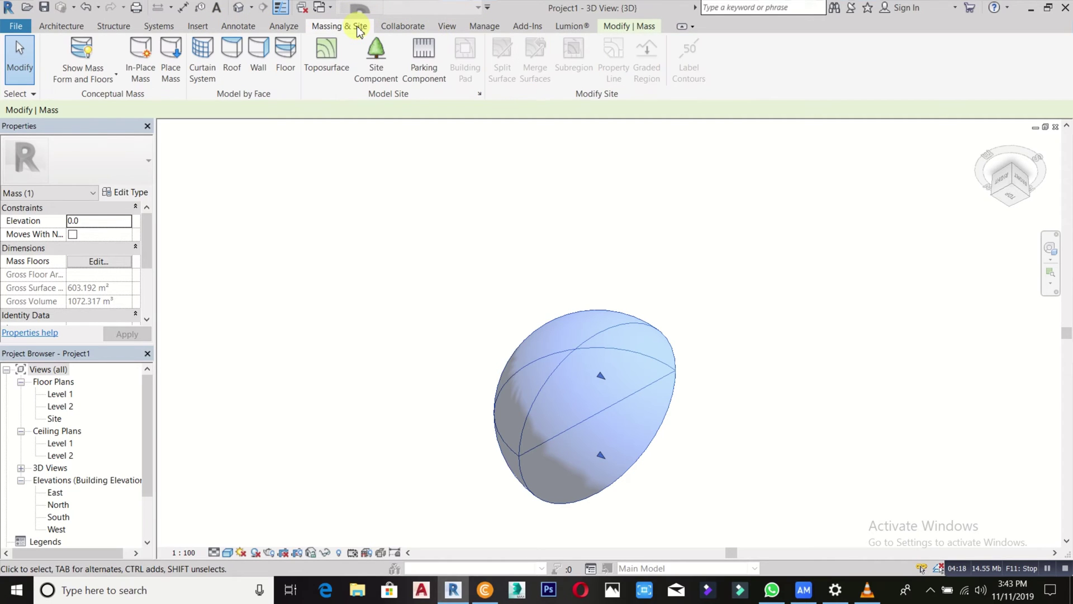
pyautogui.click(204, 73)
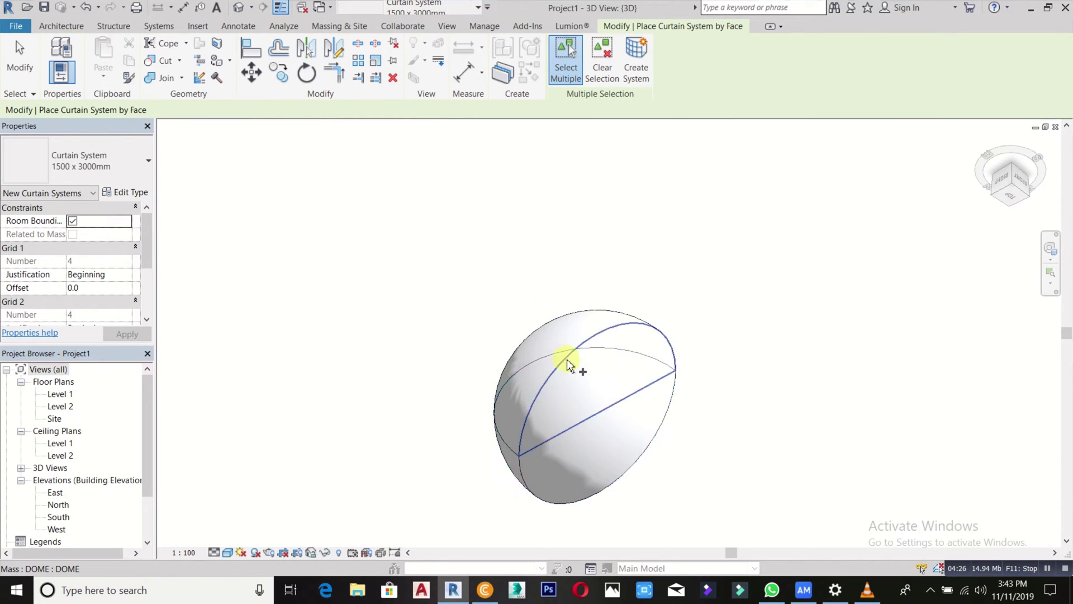
pyautogui.keyDown('shift'); pyautogui.moveTo(575, 278); pyautogui.dragTo(640, 458, button='middle'); pyautogui.keyUp('shift')
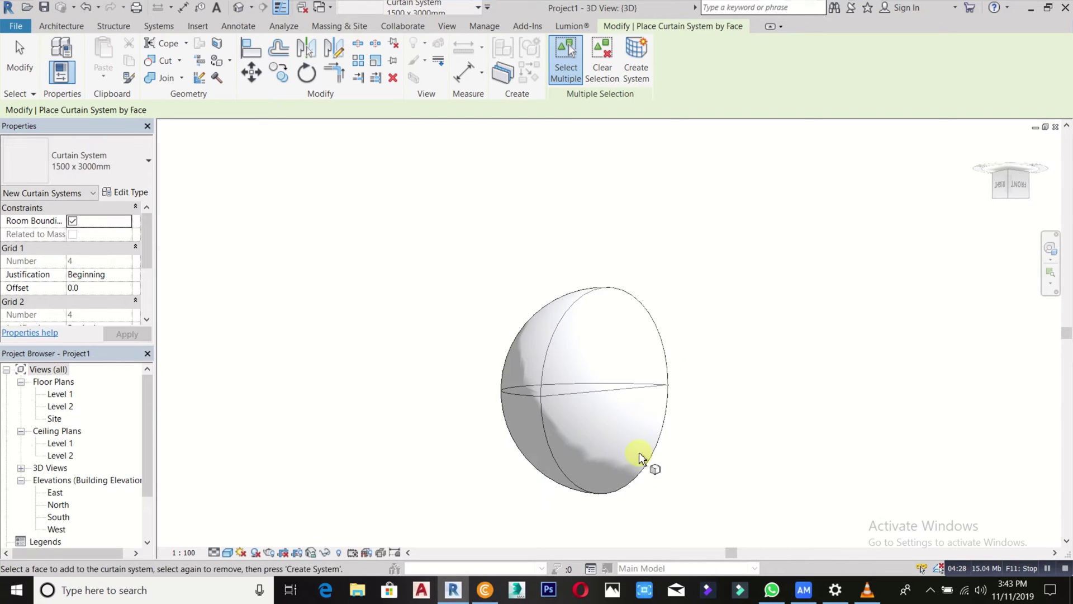
pyautogui.click(549, 456)
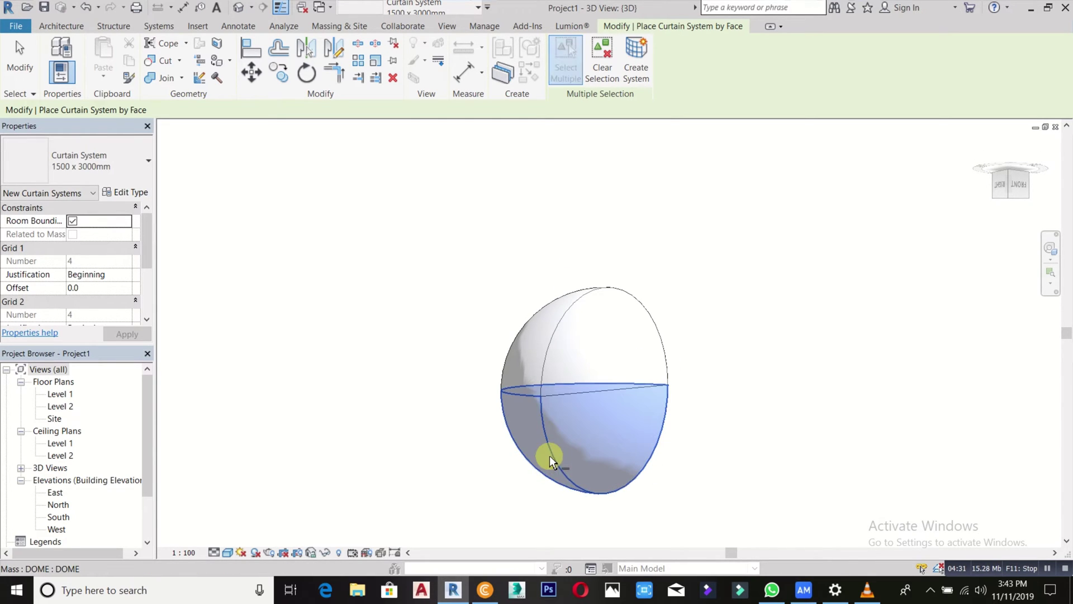
pyautogui.click(541, 381)
pyautogui.click(535, 386)
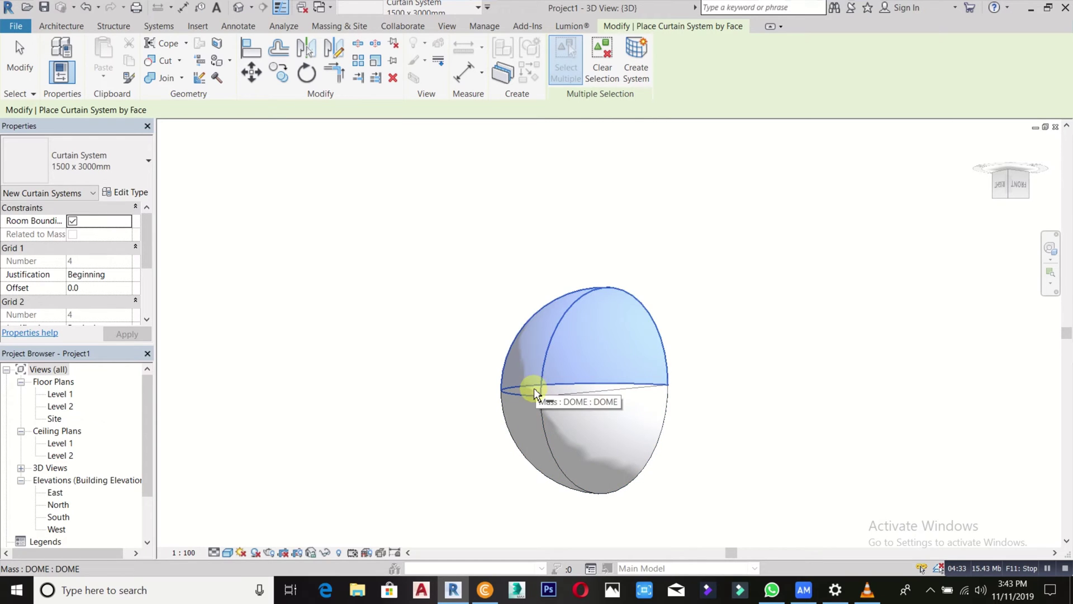
pyautogui.click(542, 417)
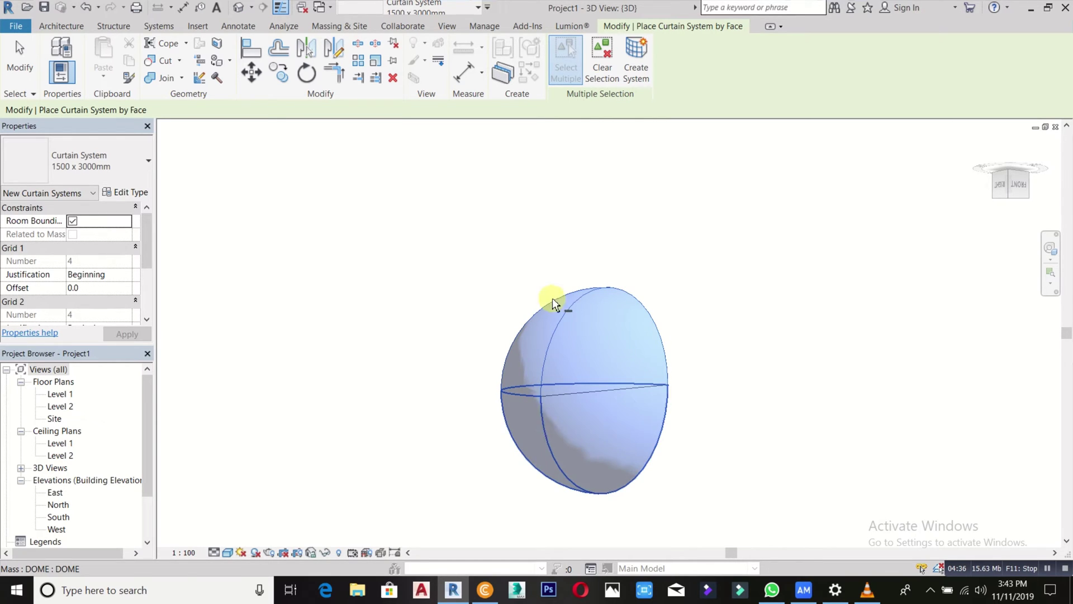
pyautogui.click(636, 78)
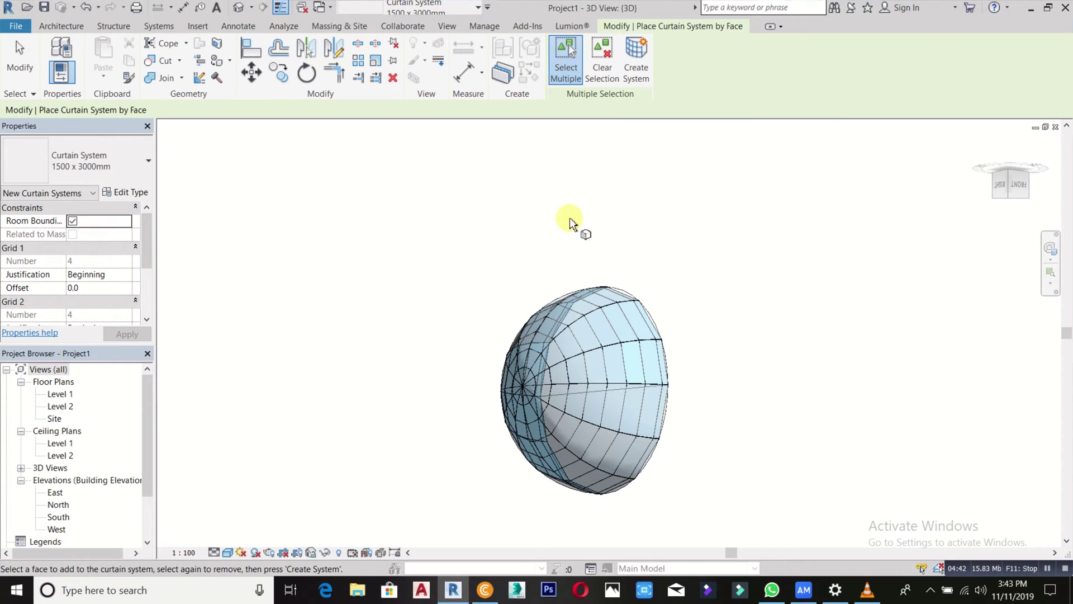
# Step: Orbit the gridded dome, then start placing Rectangular Mullion 50mm x 150mm
pyautogui.keyDown('shift'); pyautogui.moveTo(569, 217); pyautogui.dragTo(650, 499, button='middle'); pyautogui.keyUp('shift')
pyautogui.keyDown('shift'); pyautogui.moveTo(589, 307); pyautogui.dragTo(626, 469, button='middle'); pyautogui.keyUp('shift')
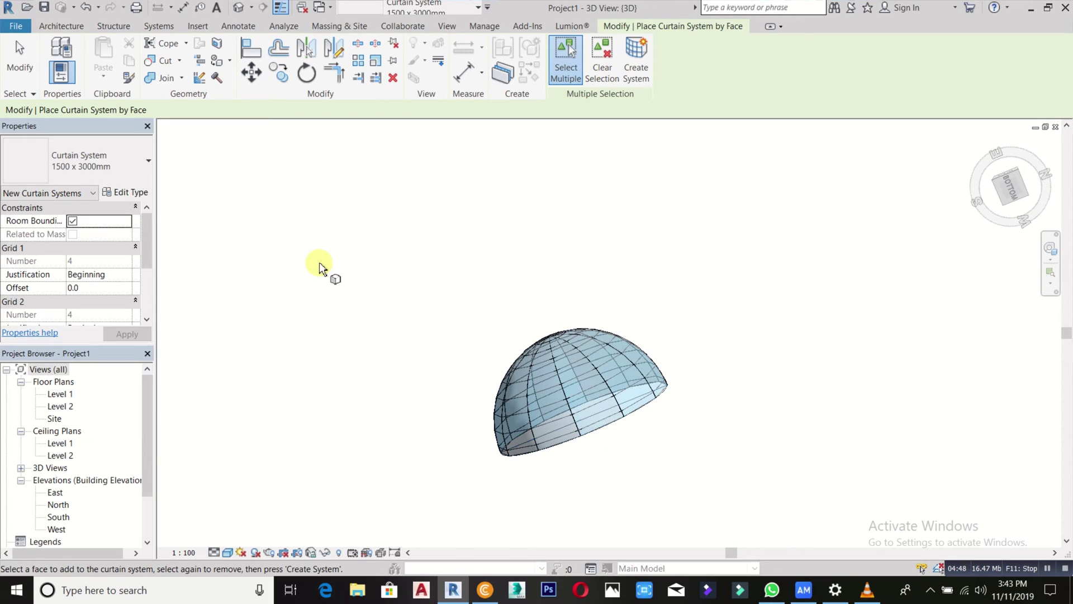
pyautogui.click(56, 26)
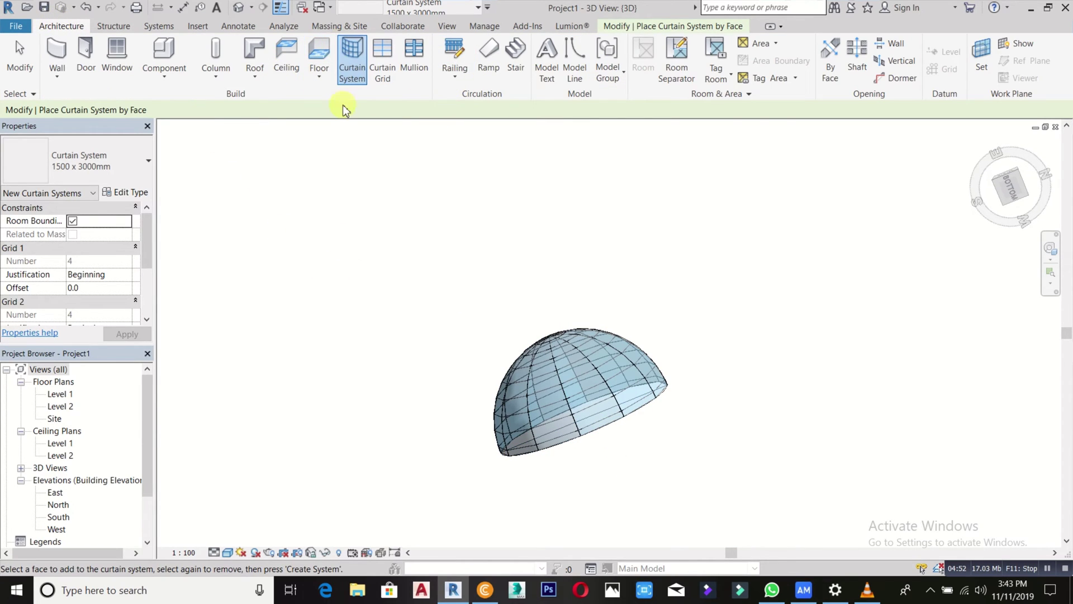
pyautogui.click(413, 66)
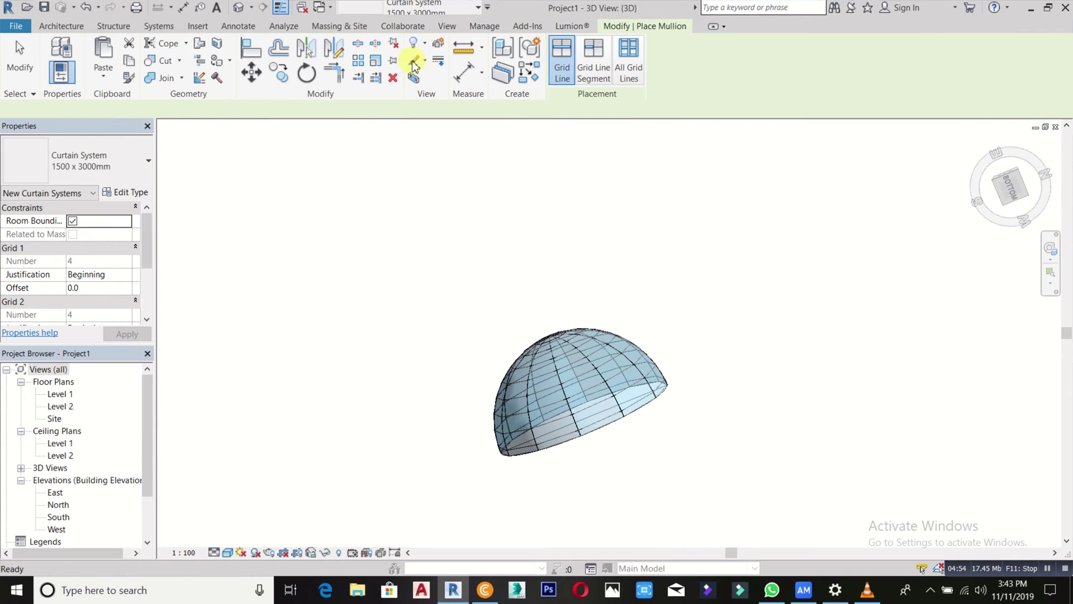
# Step: Place 50 x 150 mm mullions on all dome grid lines and dismiss the short-mullion warning
pyautogui.click(632, 78)
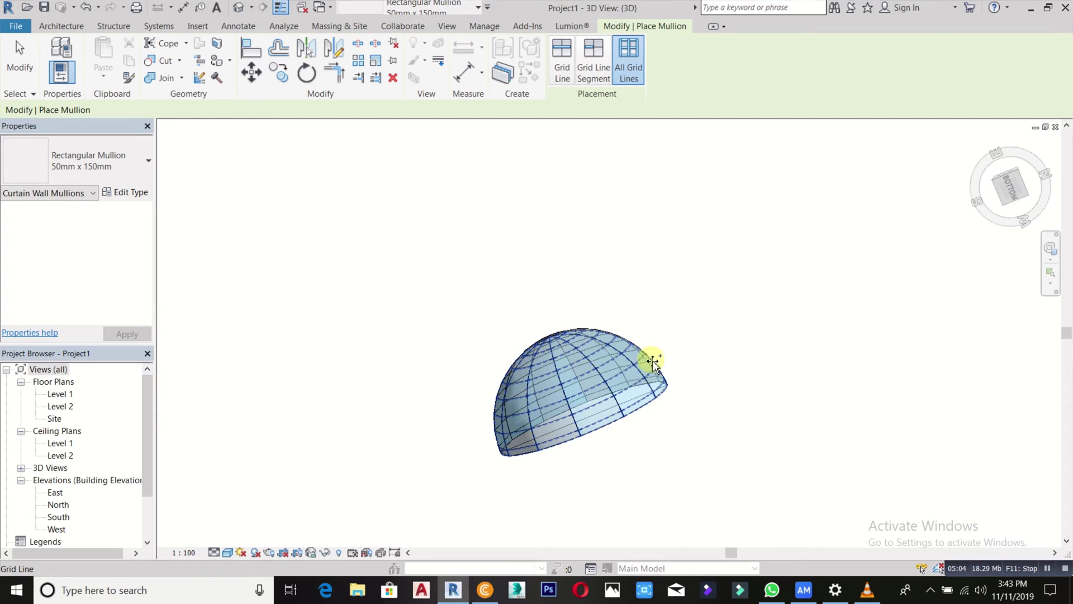
pyautogui.click(567, 346)
pyautogui.scroll(5, 563, 400)
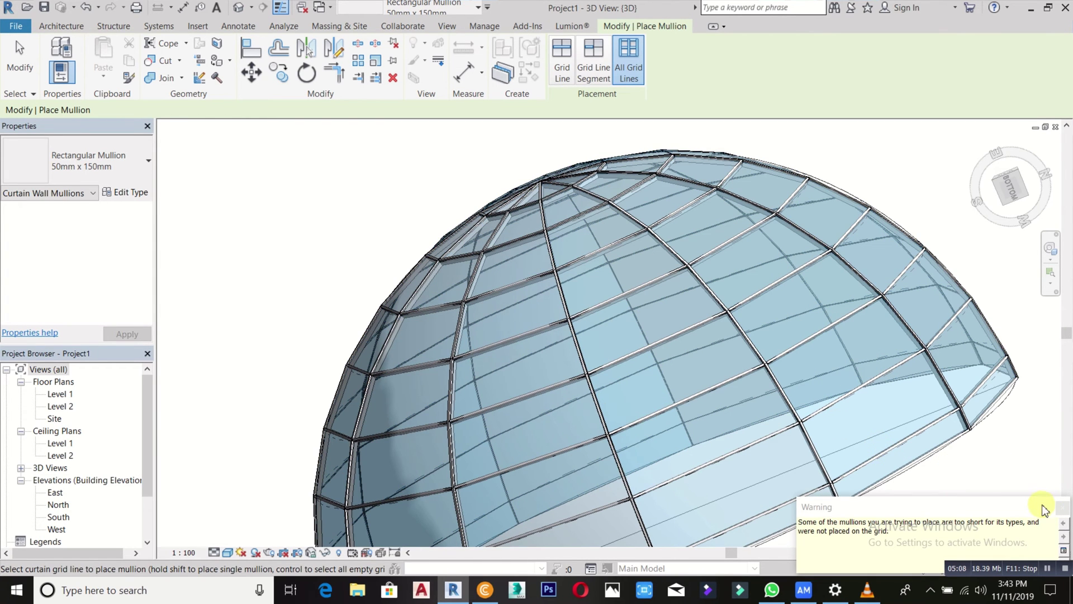
pyautogui.click(1062, 508)
pyautogui.keyDown('shift'); pyautogui.moveTo(507, 262); pyautogui.dragTo(575, 290, button='middle'); pyautogui.keyUp('shift')
# Step: With All Grid Lines active, add Rectangular 50mm x 150mm mullions to the remaining dome face
pyautogui.scroll(3, 575, 290)
pyautogui.click(629, 76)
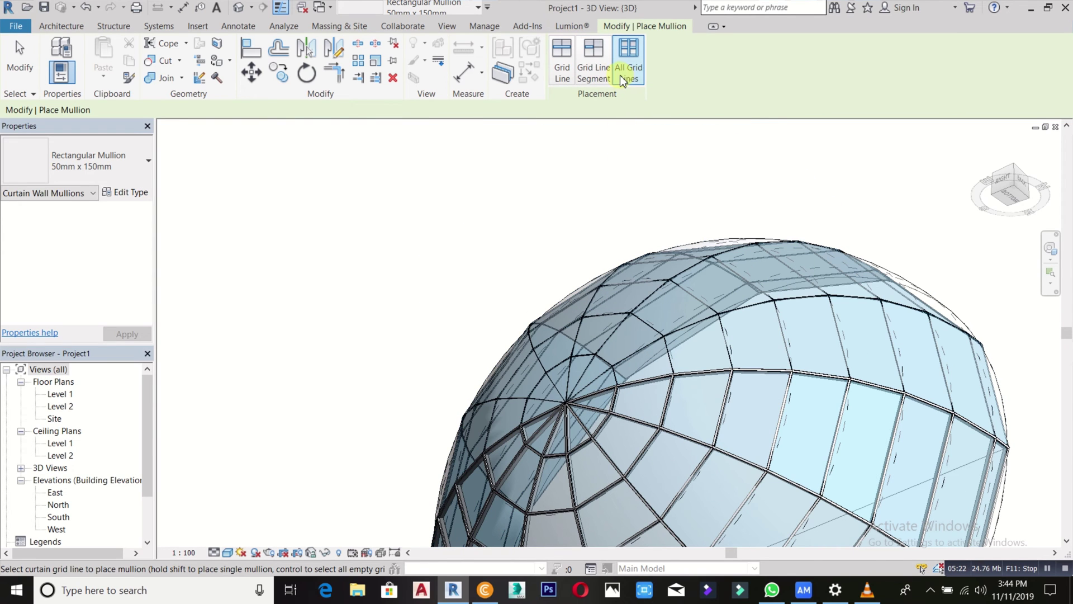
pyautogui.scroll(-1, 659, 158)
pyautogui.click(682, 306)
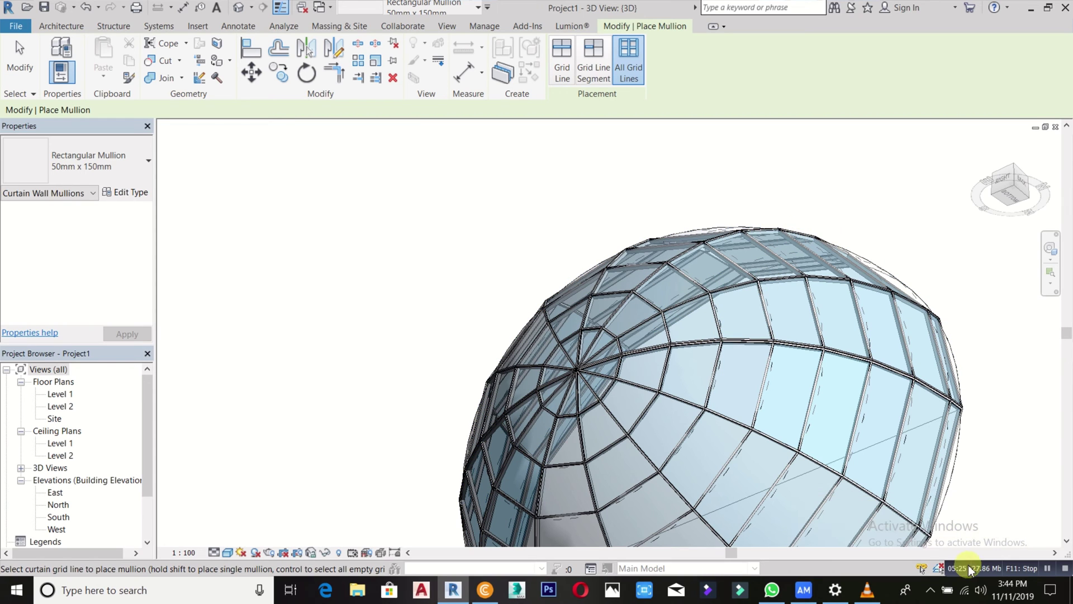
# Step: Orbit, pan and zoom around the dome to confirm every grid line carries a mullion
pyautogui.scroll(-2, 891, 302)
pyautogui.scroll(-2, 900, 346)
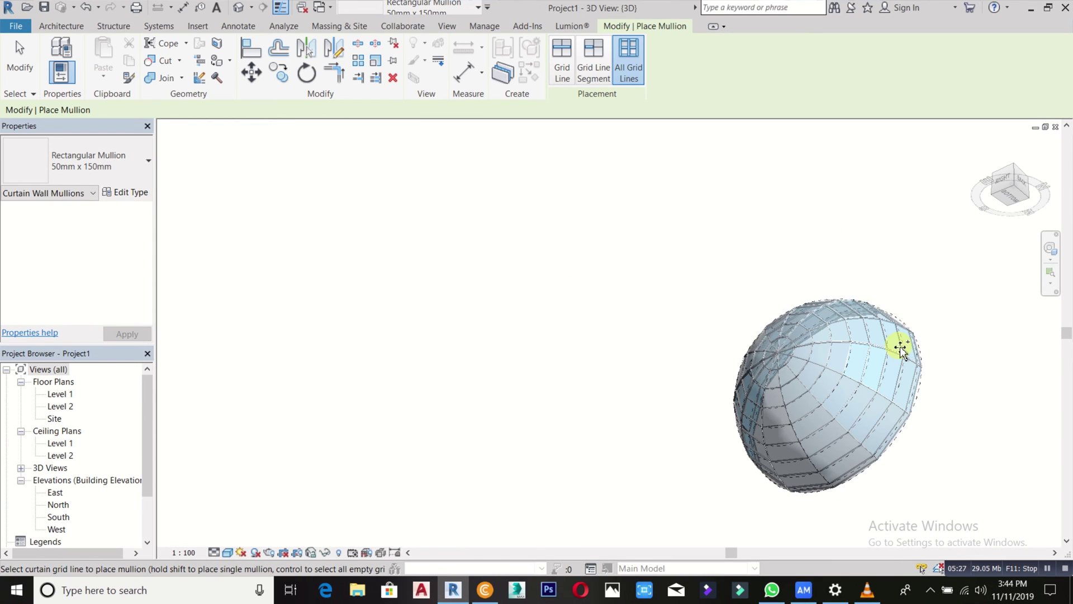
pyautogui.keyDown('shift'); pyautogui.moveTo(898, 343); pyautogui.dragTo(877, 350, button='middle'); pyautogui.keyUp('shift')
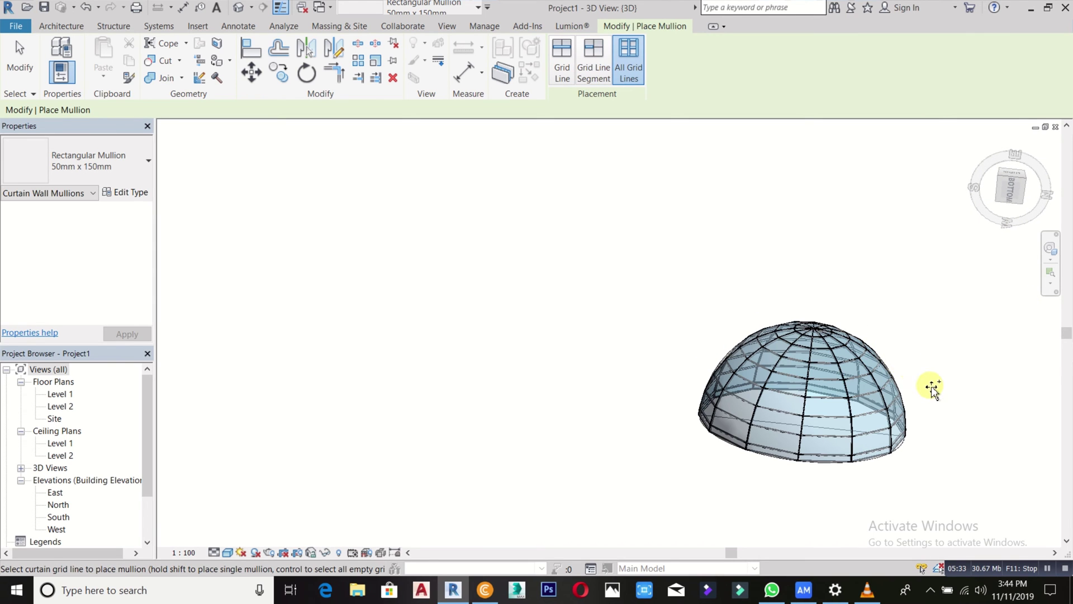
pyautogui.moveTo(899, 385); pyautogui.dragTo(689, 355, button='middle')
pyautogui.scroll(2, 676, 355)
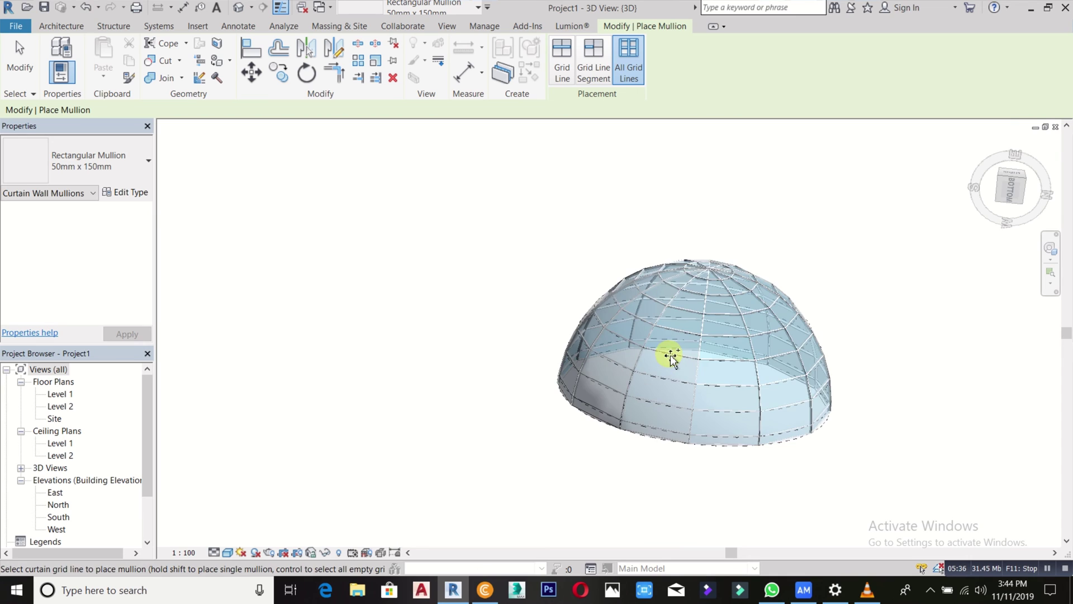
pyautogui.scroll(-2, 750, 419)
pyautogui.moveTo(749, 419); pyautogui.dragTo(472, 371, button='middle')
pyautogui.scroll(-1, 503, 360)
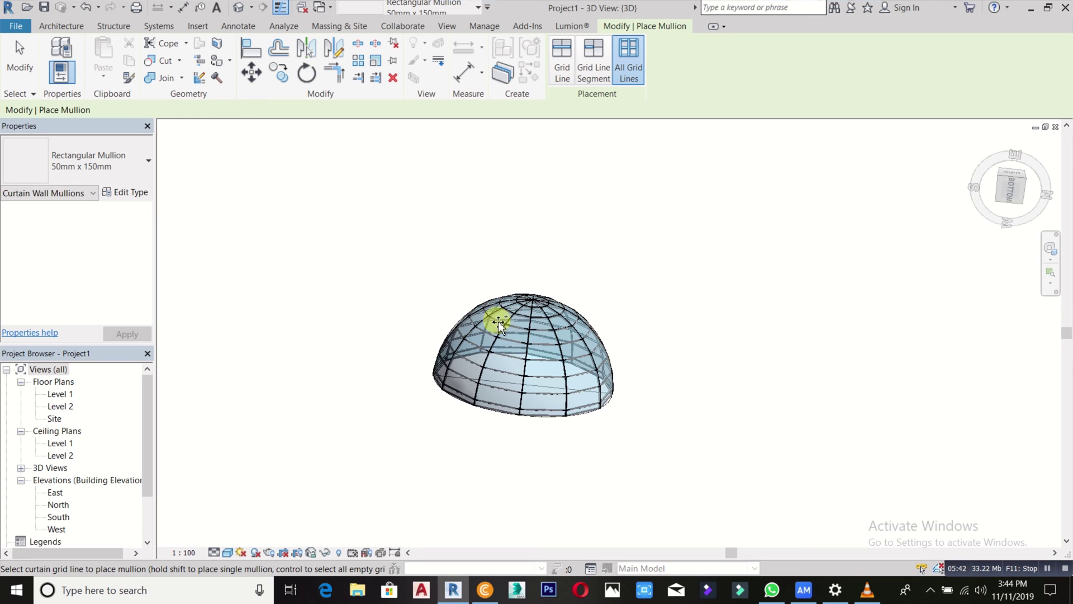
pyautogui.scroll(1, 481, 336)
pyautogui.moveTo(462, 347); pyautogui.dragTo(580, 377, button='middle')
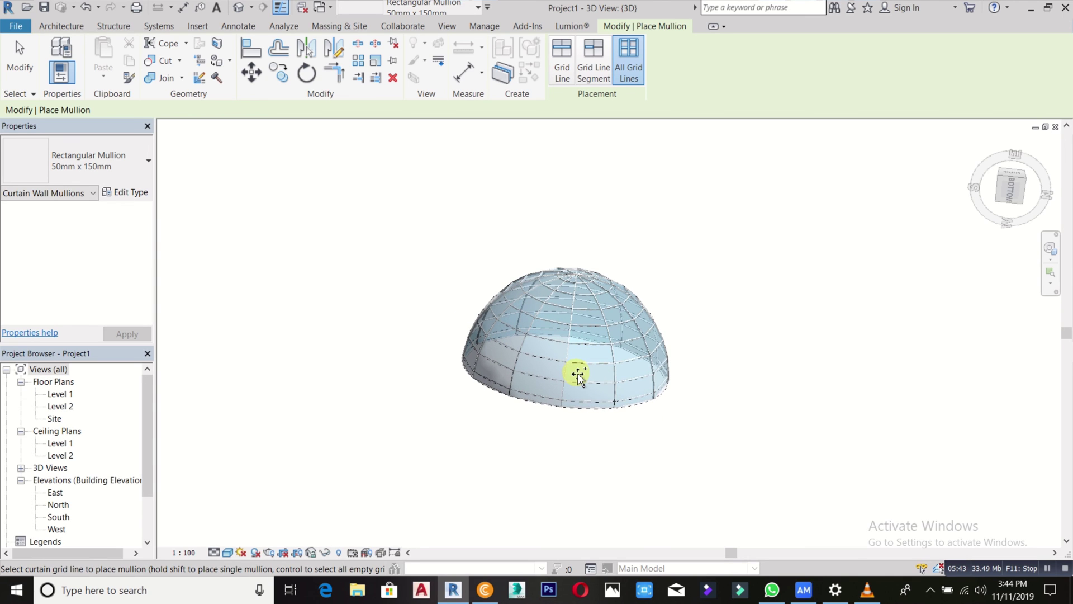